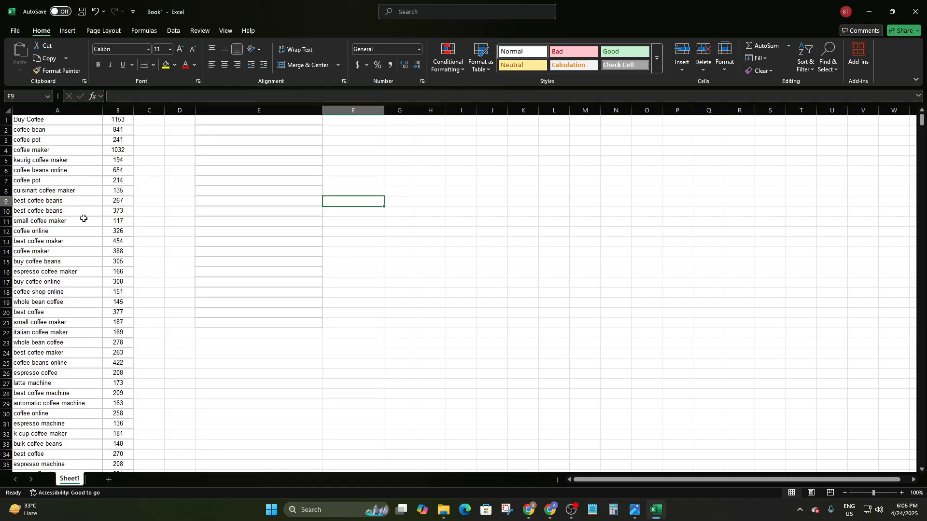
scroll(140, 217, down, 1)
scroll(145, 227, up, 1)
drag(25, 122, 126, 415)
click(203, 399)
scroll(201, 401, up, 4)
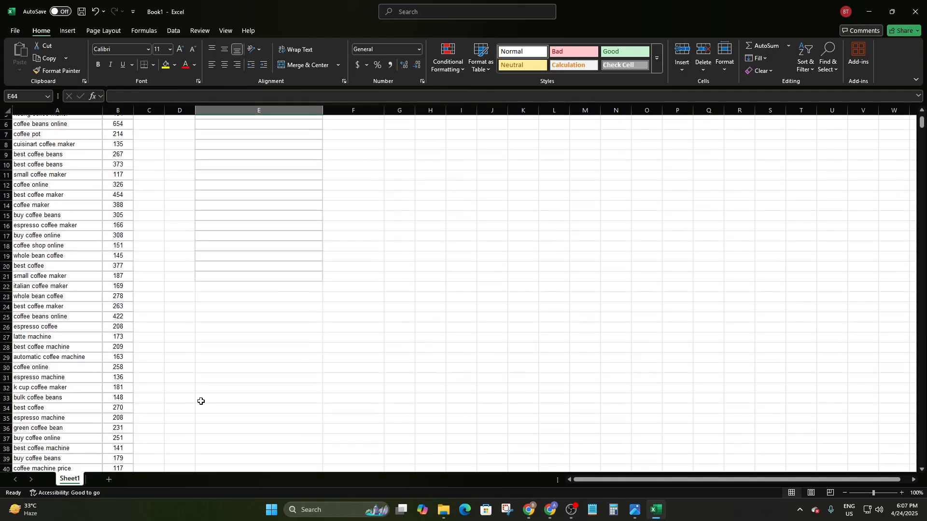
scroll(201, 401, up, 2)
Copy the keywords in A1:A30 into column E, starting at cell E1
click(15, 122)
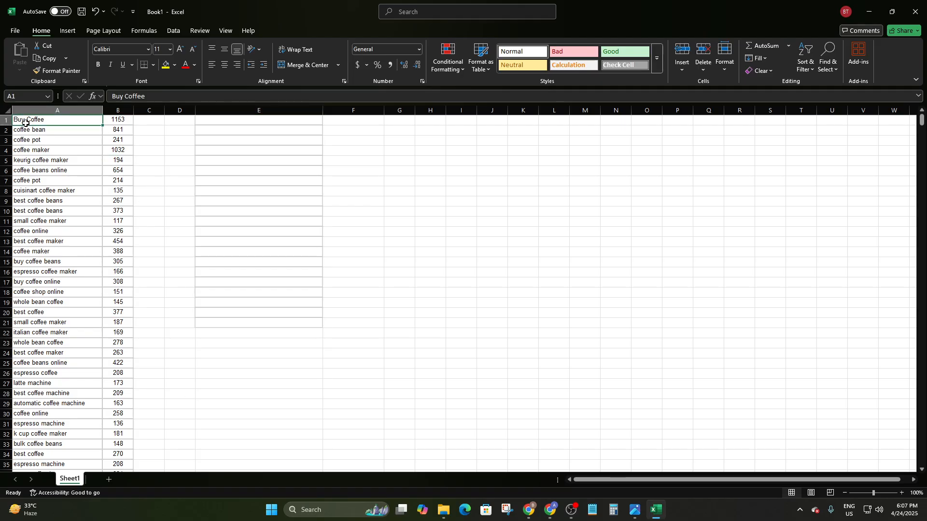
drag(15, 122, 94, 433)
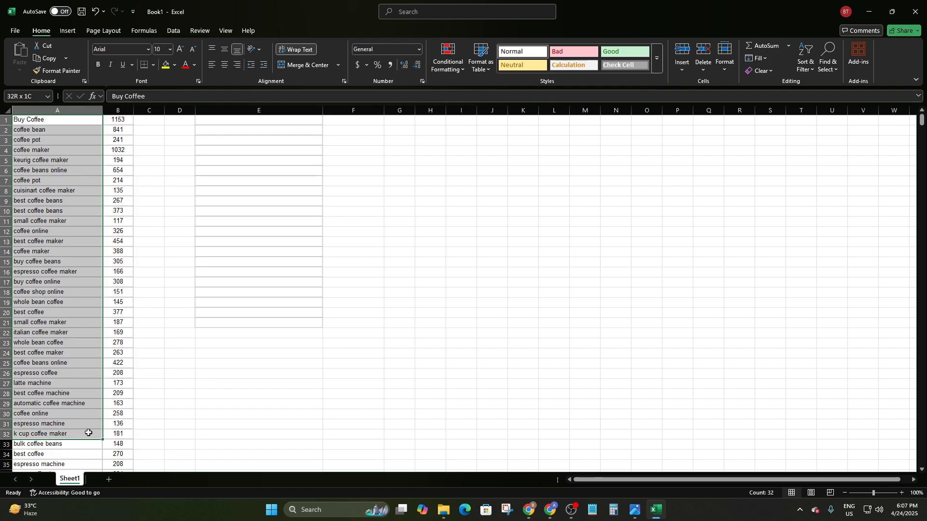
key(ctrl+c)
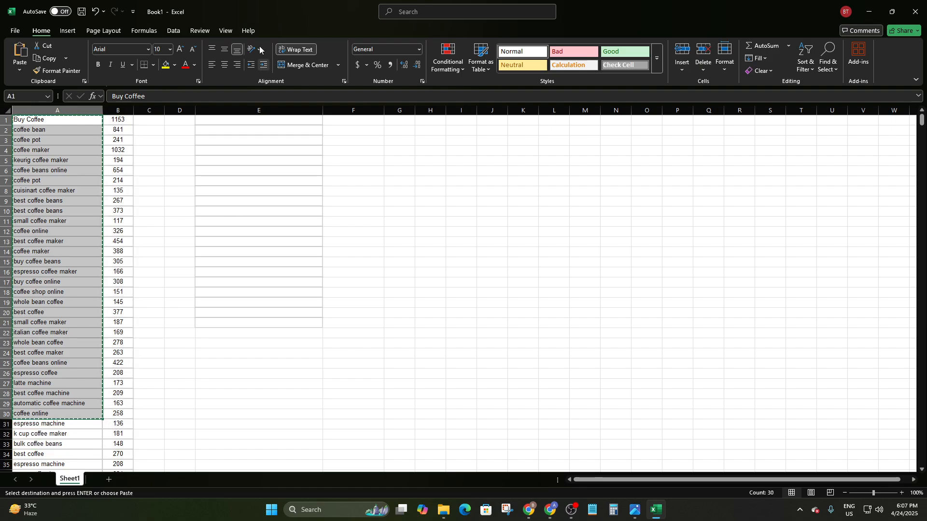
click(211, 118)
key(ctrl+v)
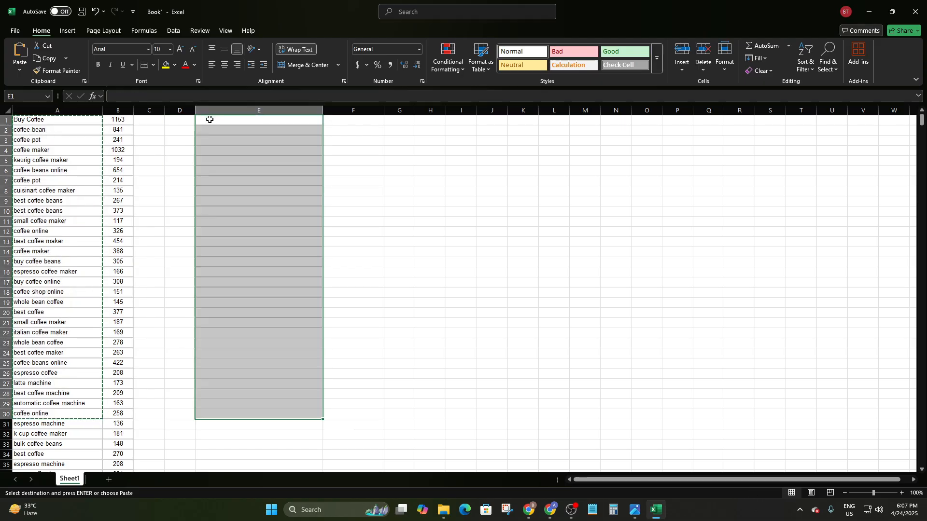
click(400, 232)
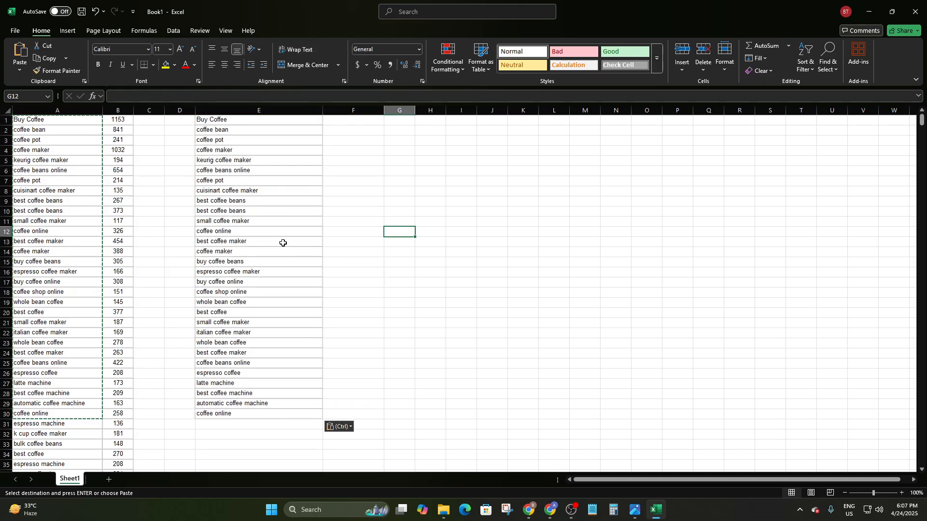
click(269, 149)
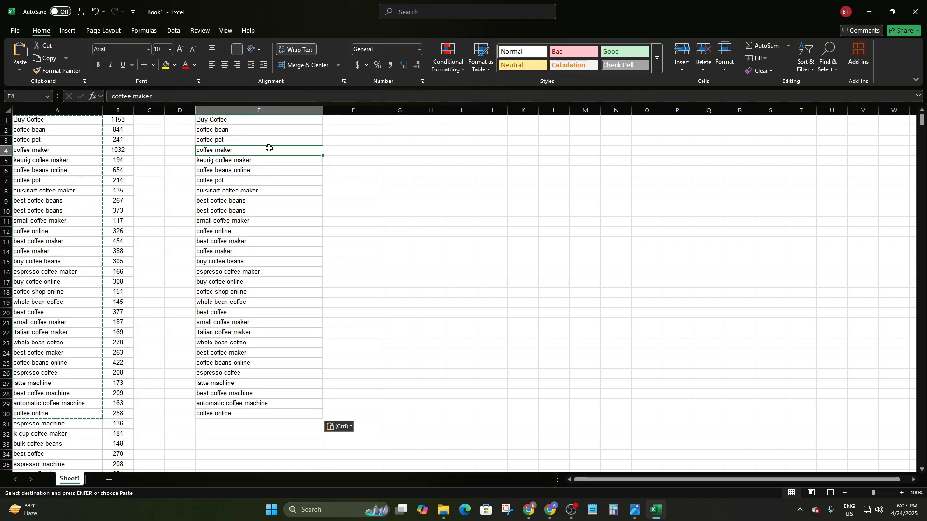
click(108, 122)
click(347, 121)
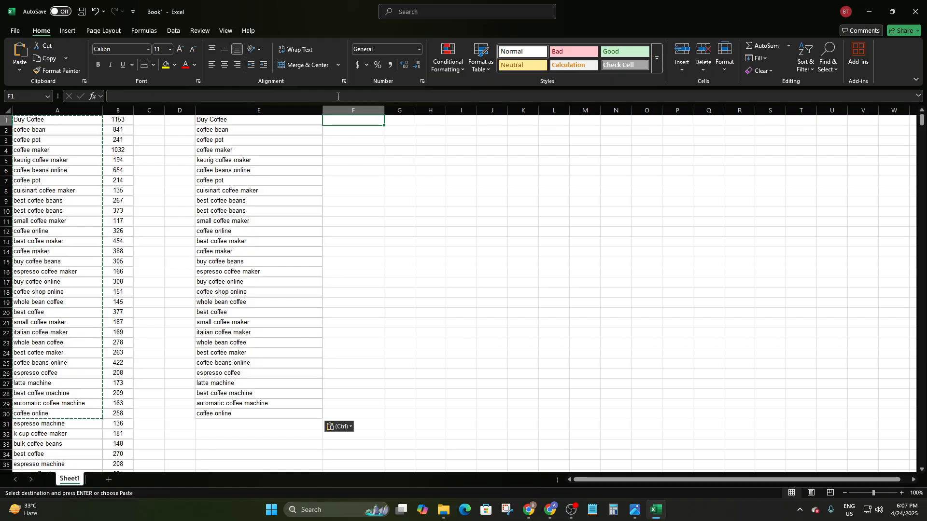
click(430, 313)
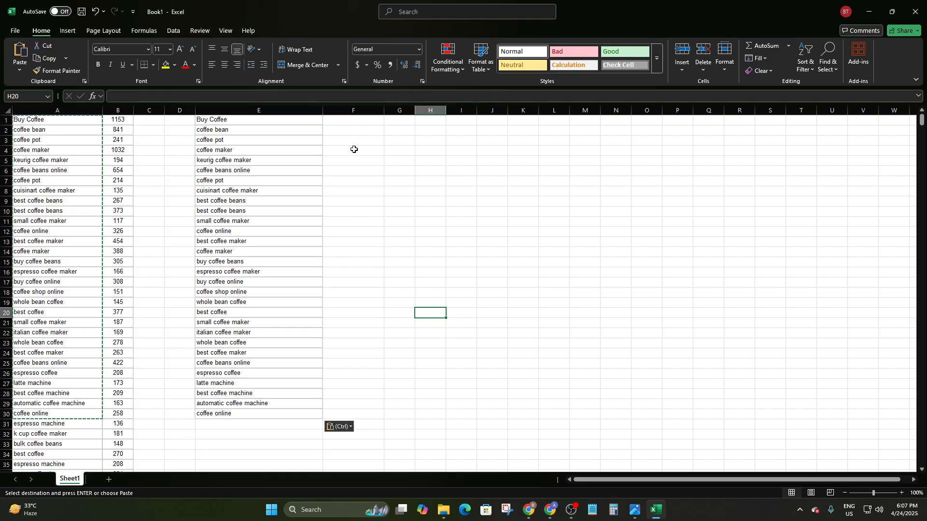
click(232, 120)
click(119, 120)
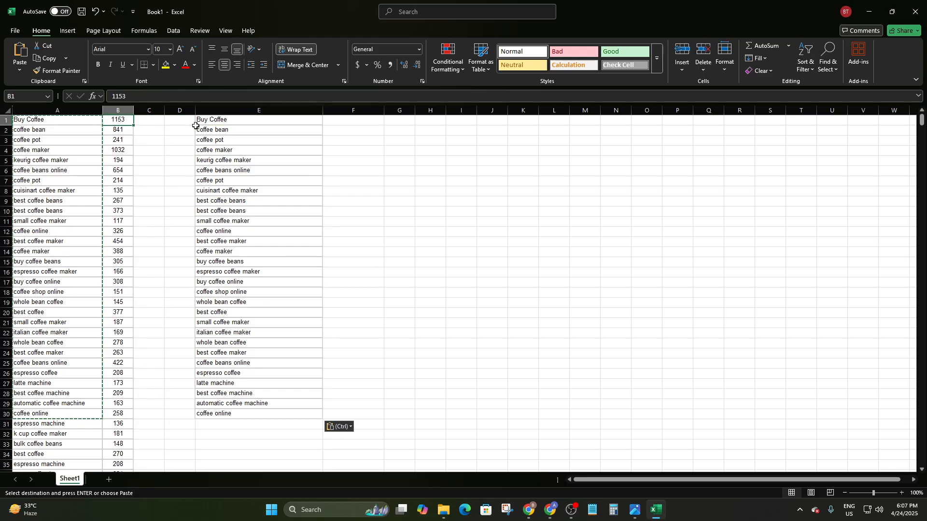
click(358, 121)
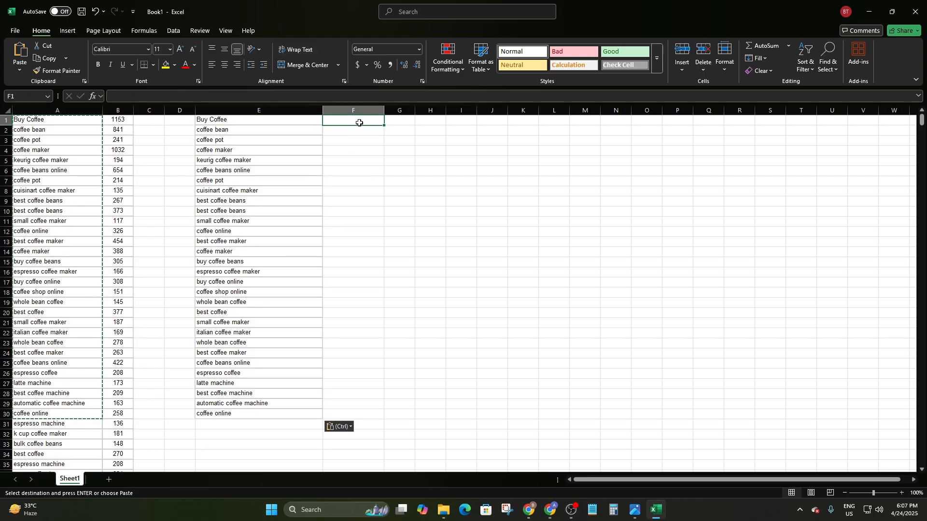
Copy the values of B1, B2 and B3 one by one into F1, F2 and F3 beside the matching keywords
click(122, 119)
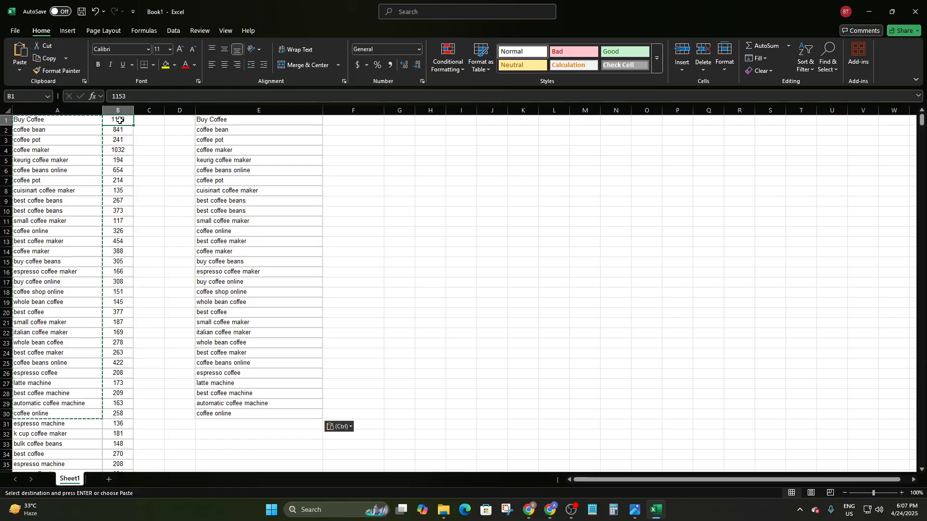
key(ctrl+c)
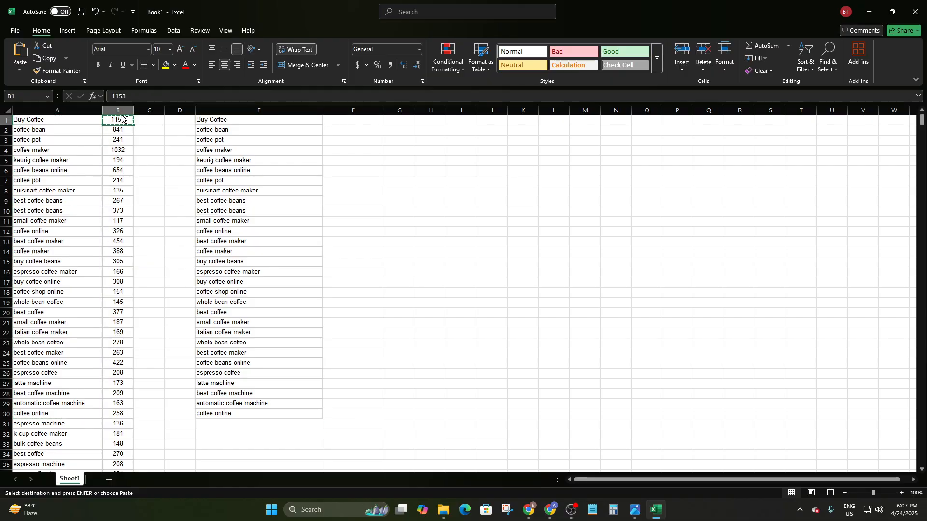
click(348, 125)
key(ctrl+v)
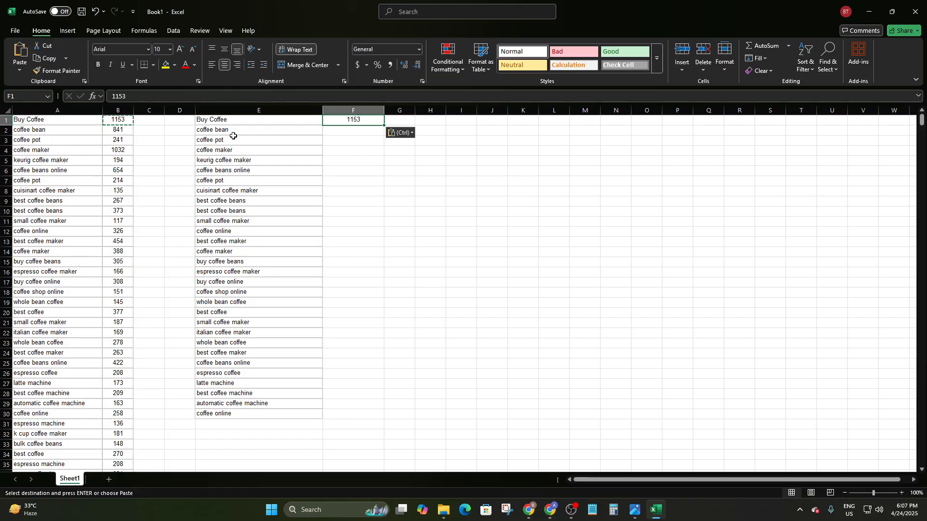
click(130, 131)
key(ctrl+c)
click(348, 132)
key(ctrl+v)
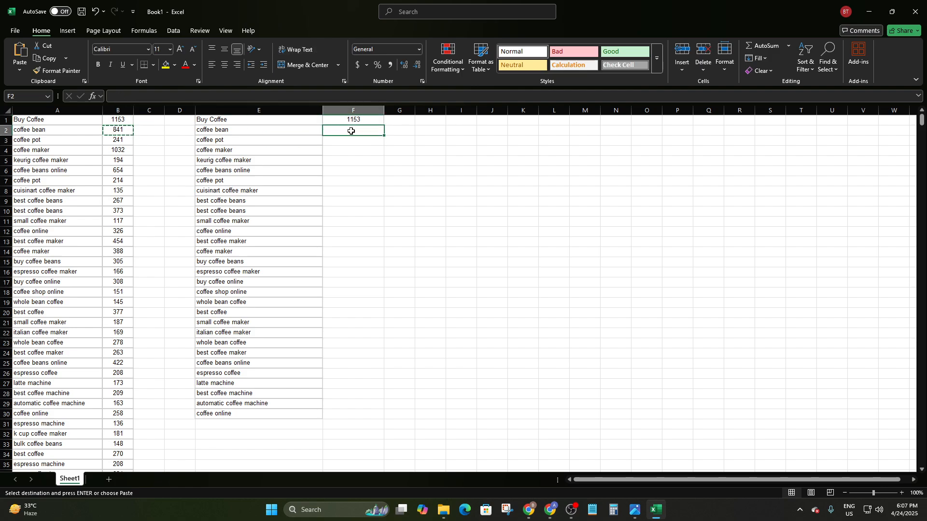
click(119, 140)
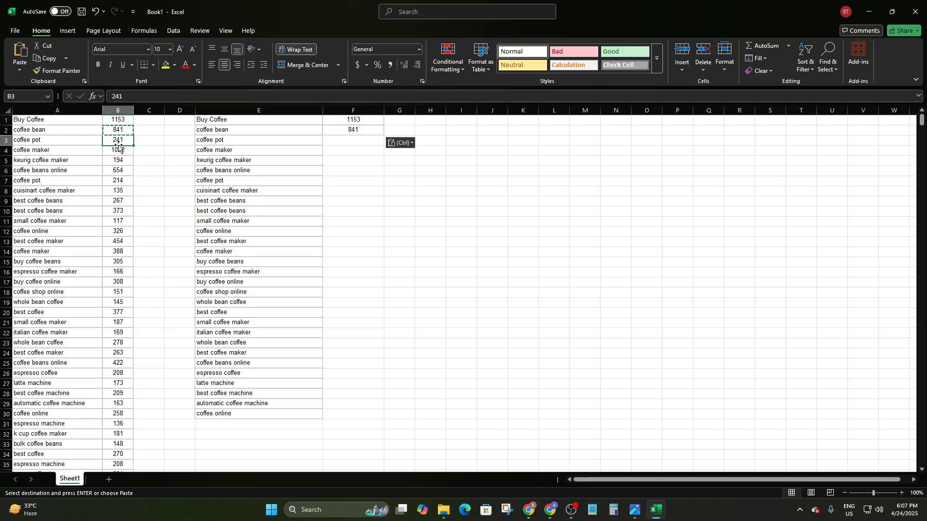
key(ctrl+c)
click(353, 138)
key(ctrl+v)
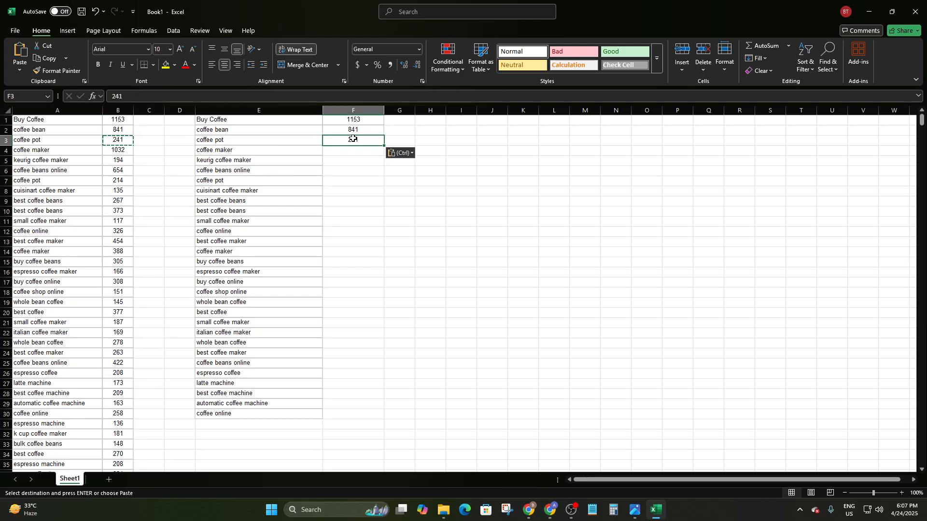
Clear the manually copied values from column F
click(379, 190)
click(346, 122)
drag(346, 122, 357, 141)
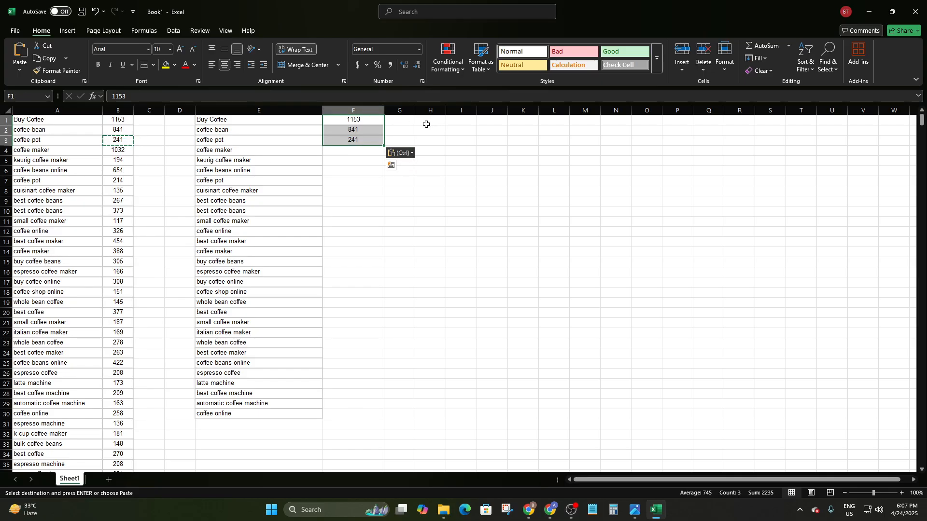
key(BackSpace)
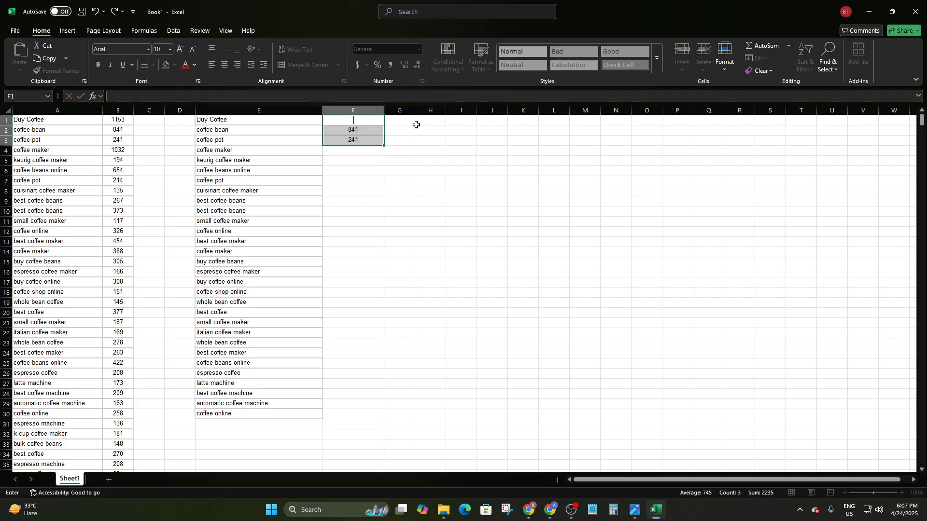
click(375, 152)
click(325, 121)
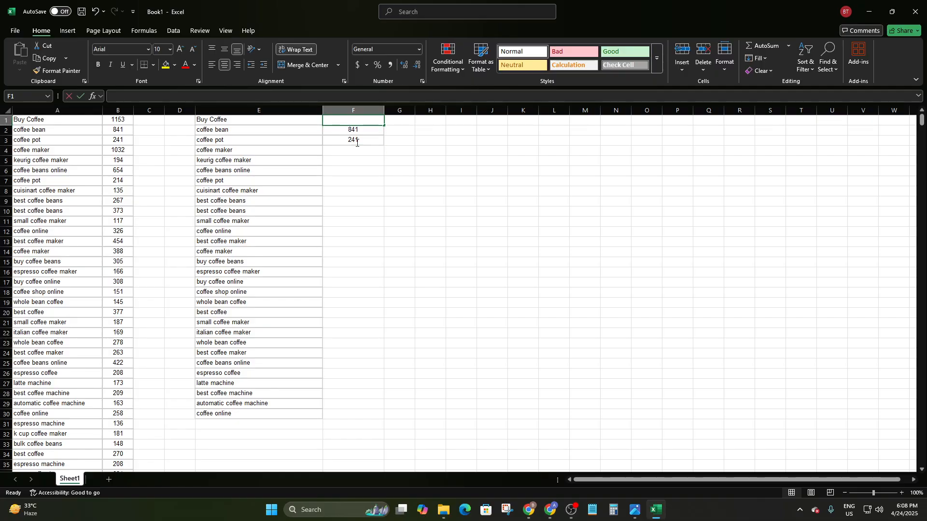
double_click(336, 119)
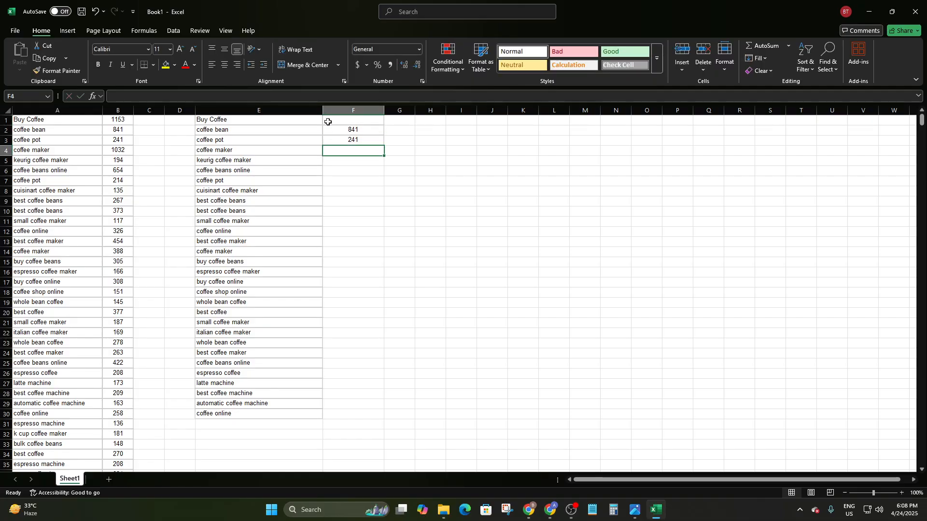
click(327, 110)
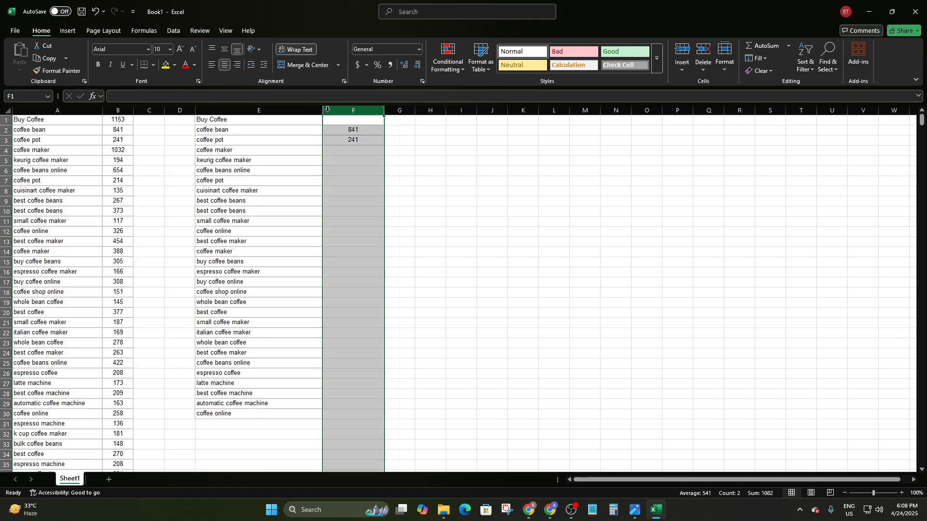
key(Delete)
click(411, 171)
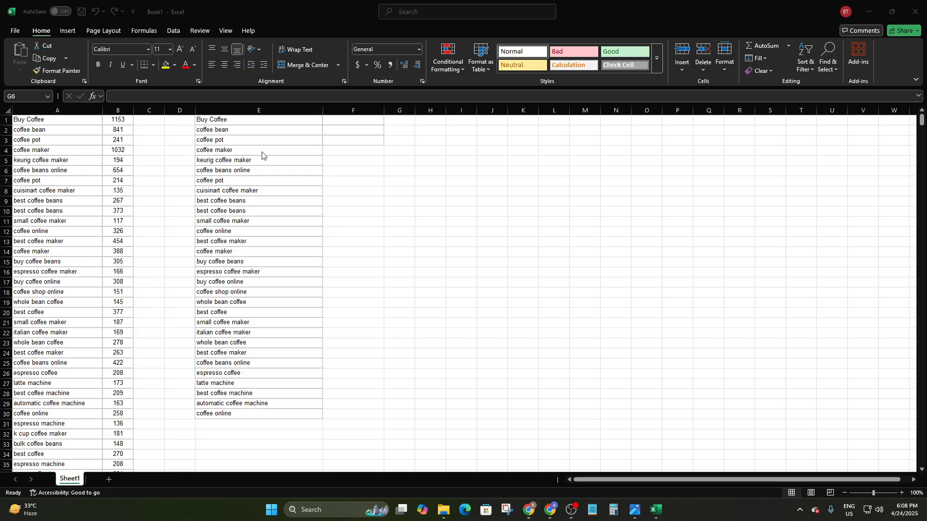
click(352, 110)
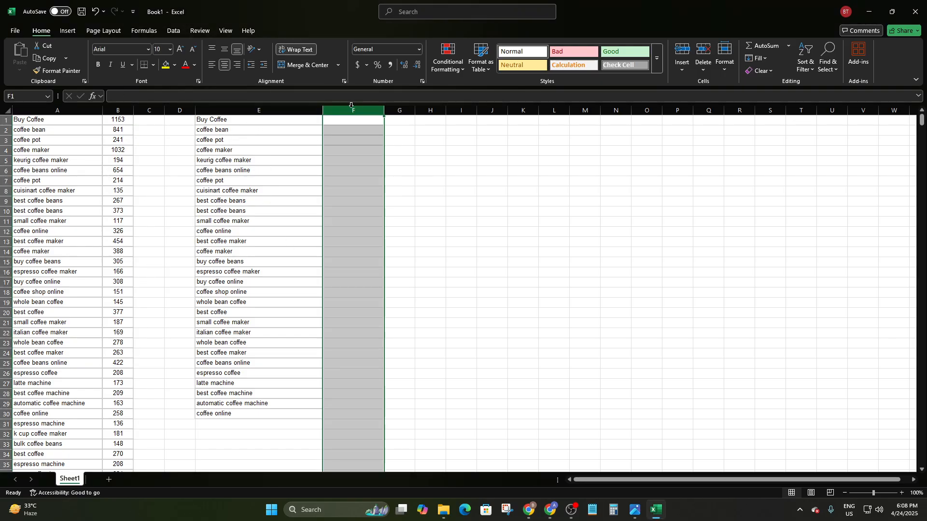
click(242, 110)
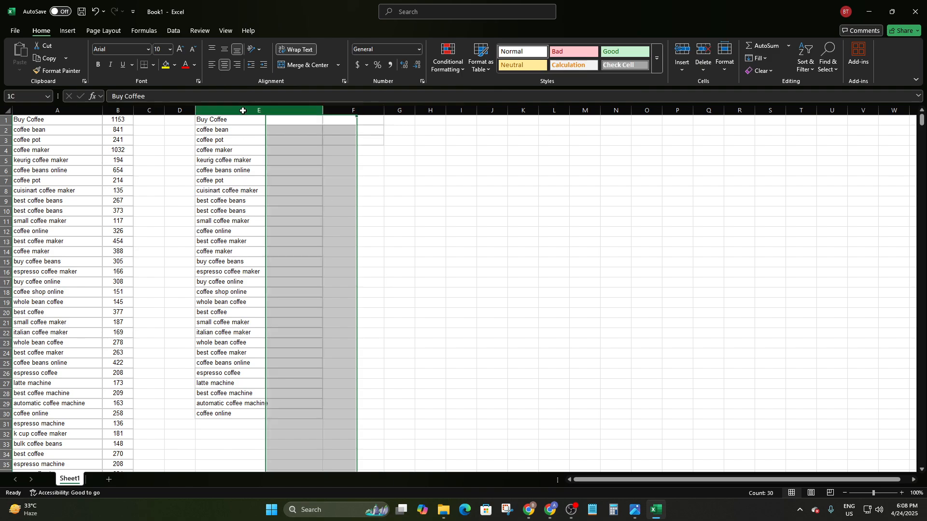
click(377, 111)
click(405, 152)
Start a VLOOKUP formula in cell F1
click(344, 121)
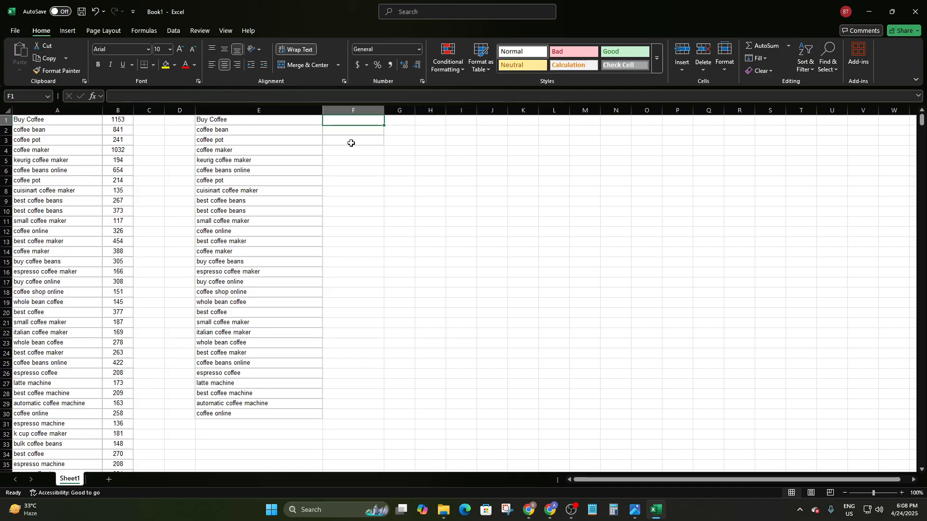
double_click(343, 120)
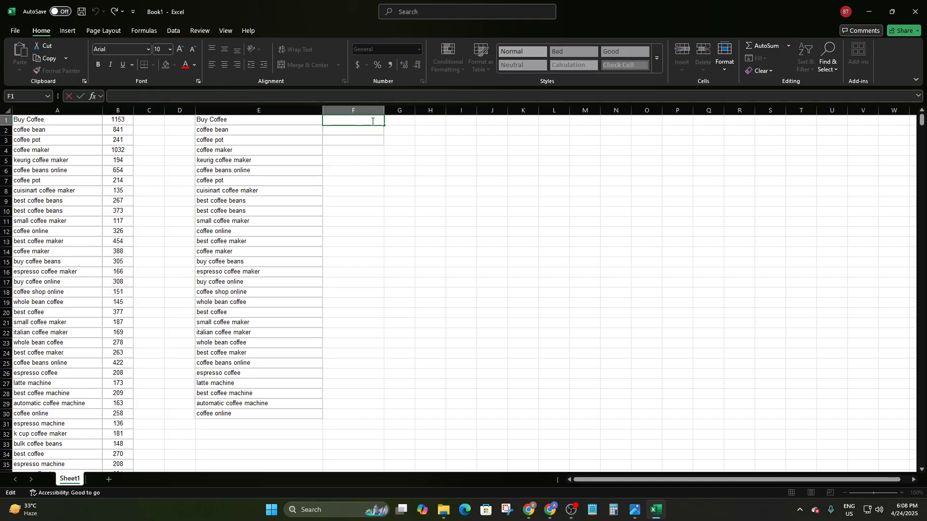
text(=)
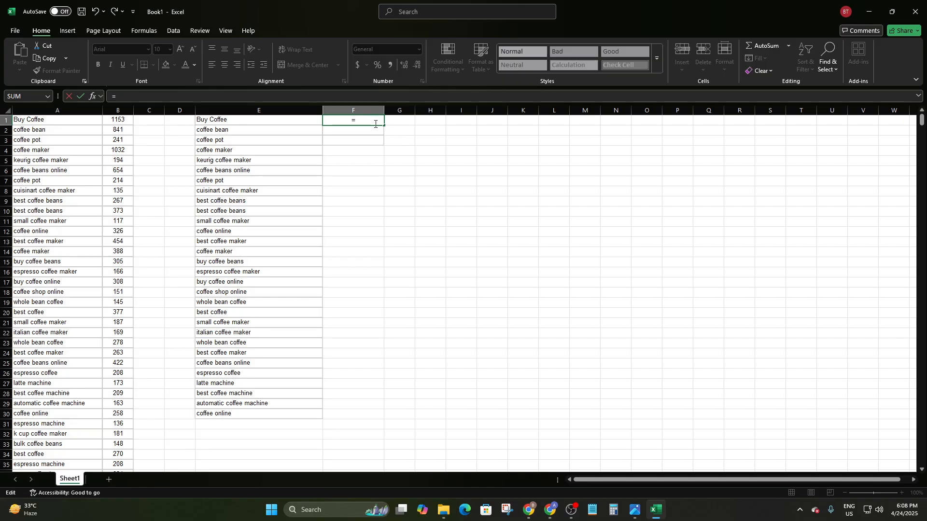
text(vloo)
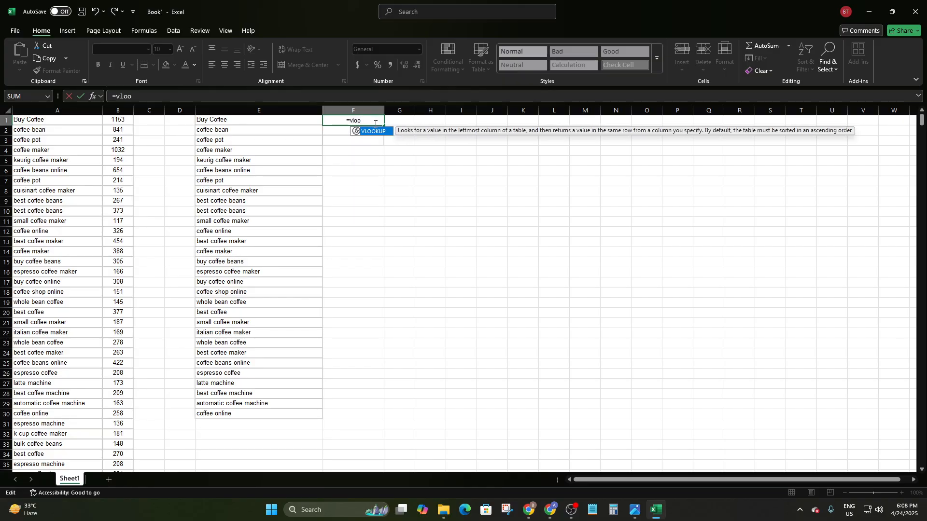
text(k)
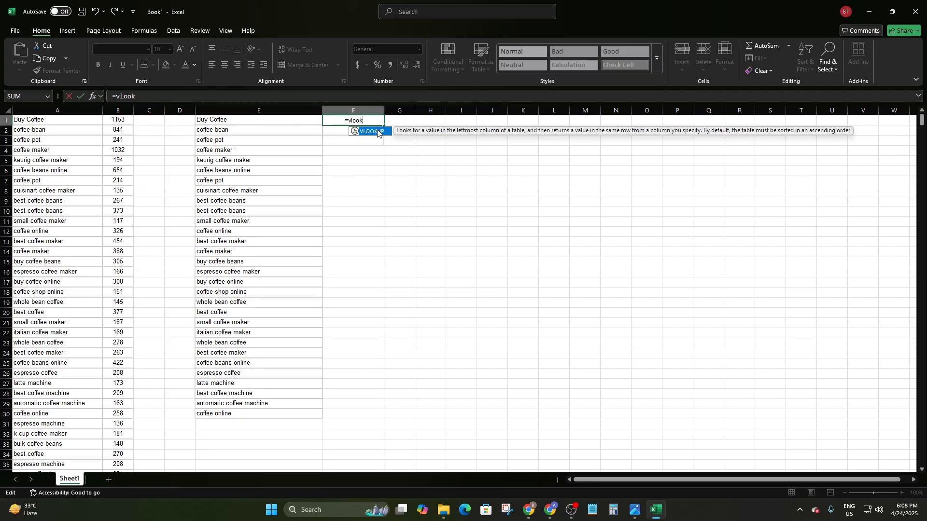
double_click(378, 131)
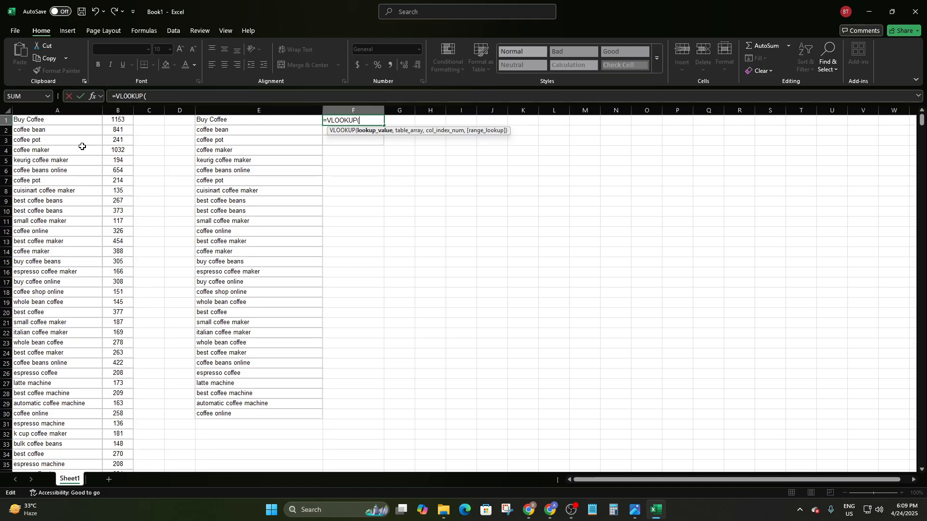
Use cell A1 as the lookup value of the VLOOKUP formula and go on to its table array argument
scroll(81, 151, down, 5)
scroll(84, 201, up, 5)
click(50, 118)
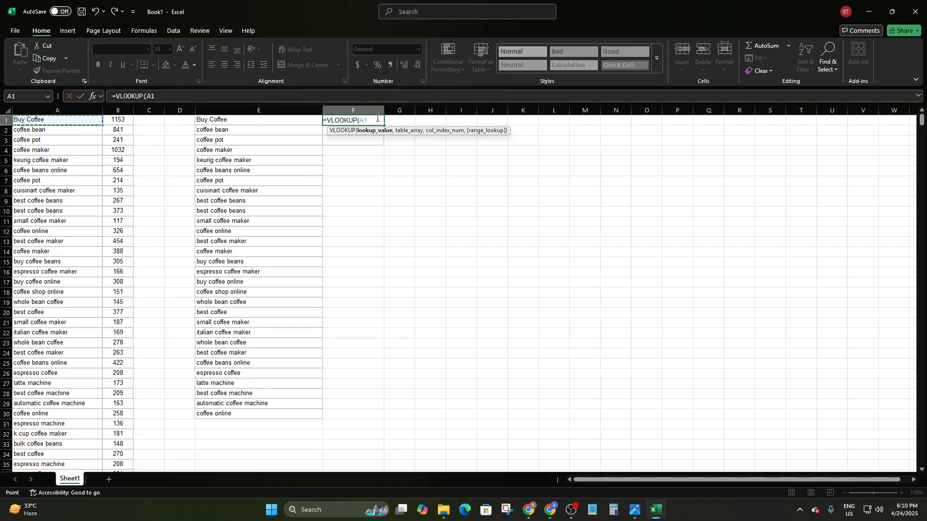
text(,)
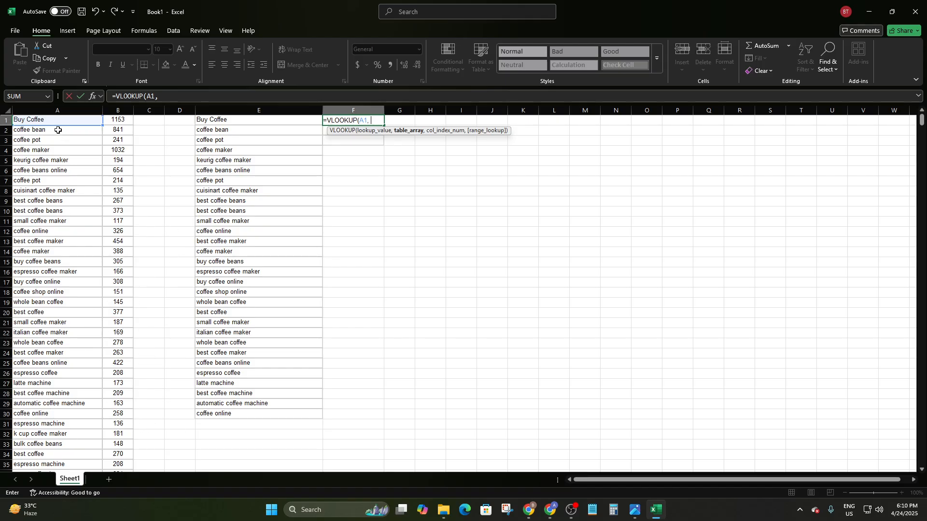
click(81, 120)
click(123, 121)
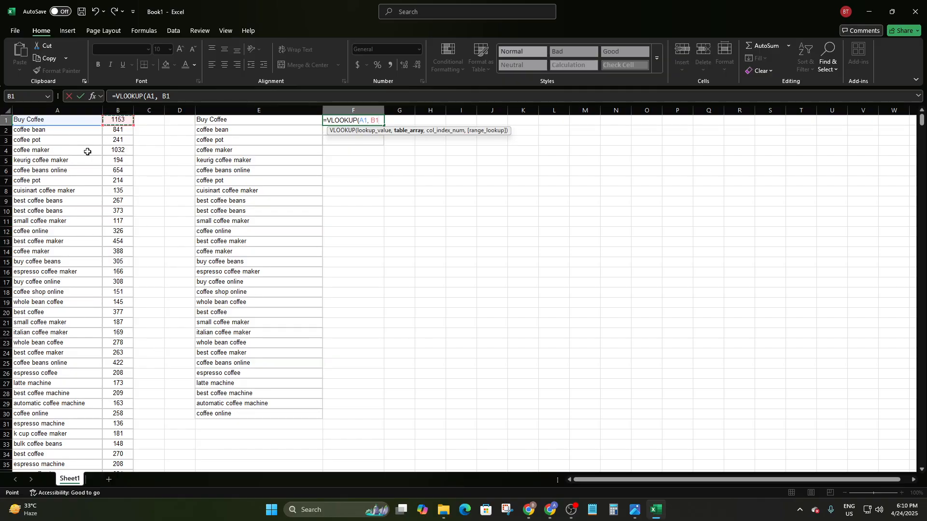
scroll(104, 391, down, 2)
scroll(113, 367, up, 2)
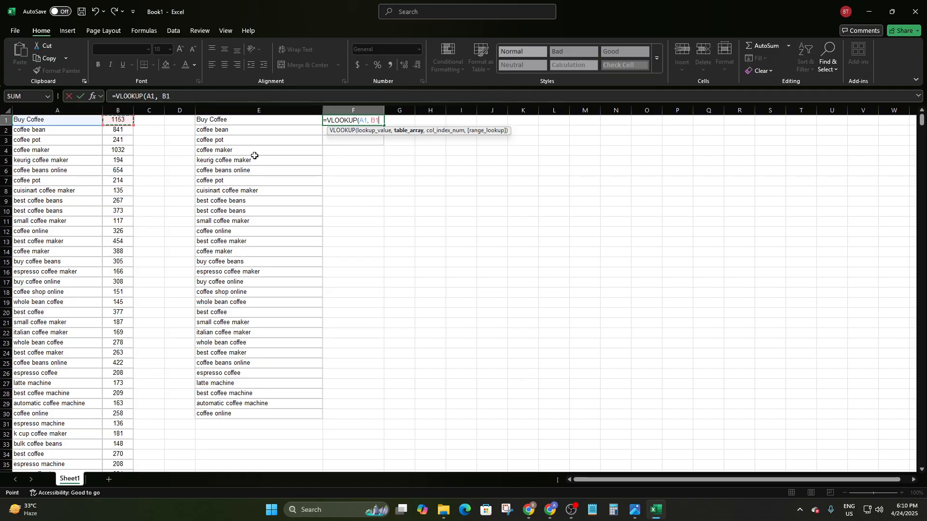
key(BackSpace)
key(BackSpace)
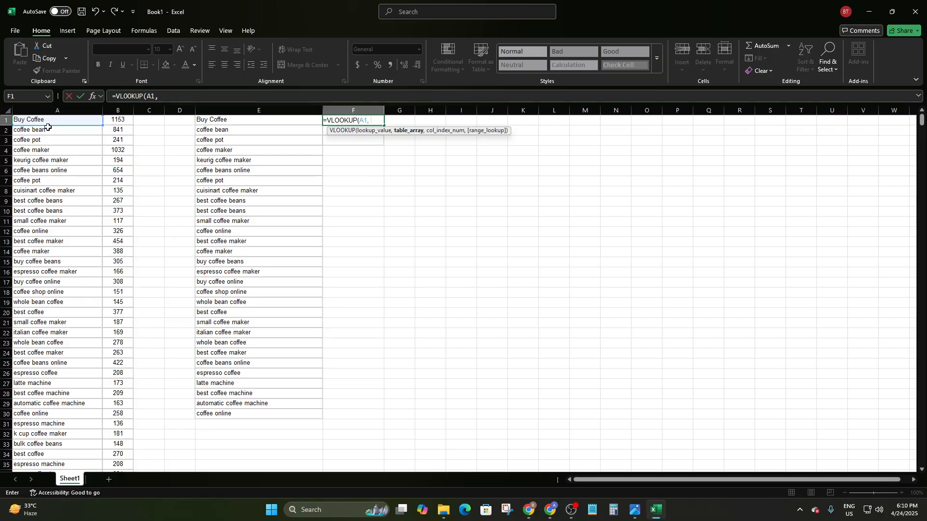
Set the VLOOKUP table array to columns A and B as the absolute reference $A:$B and go on to the next argument
click(21, 110)
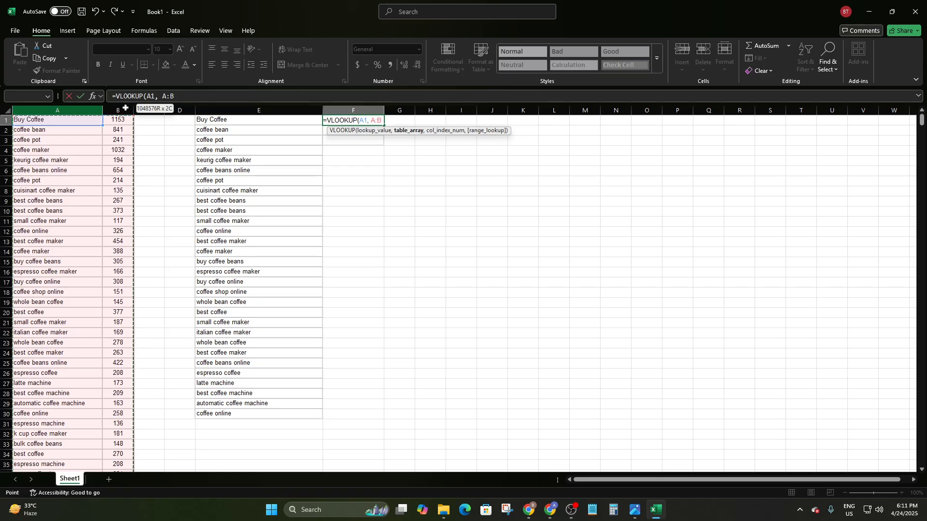
drag(40, 118, 115, 118)
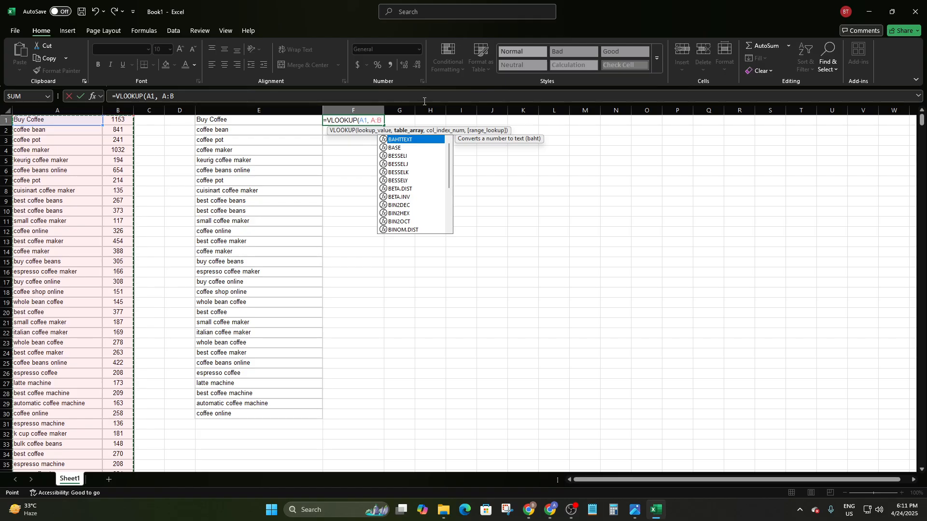
key(F4)
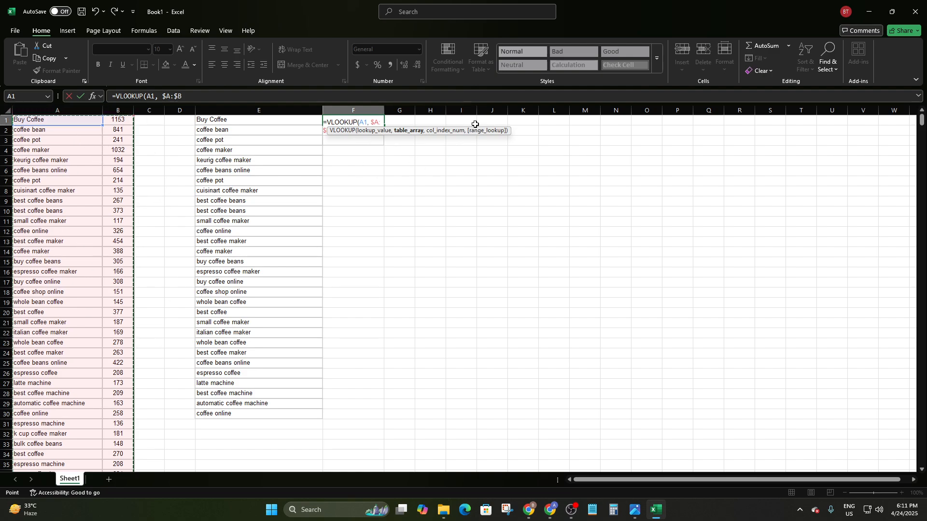
text(,)
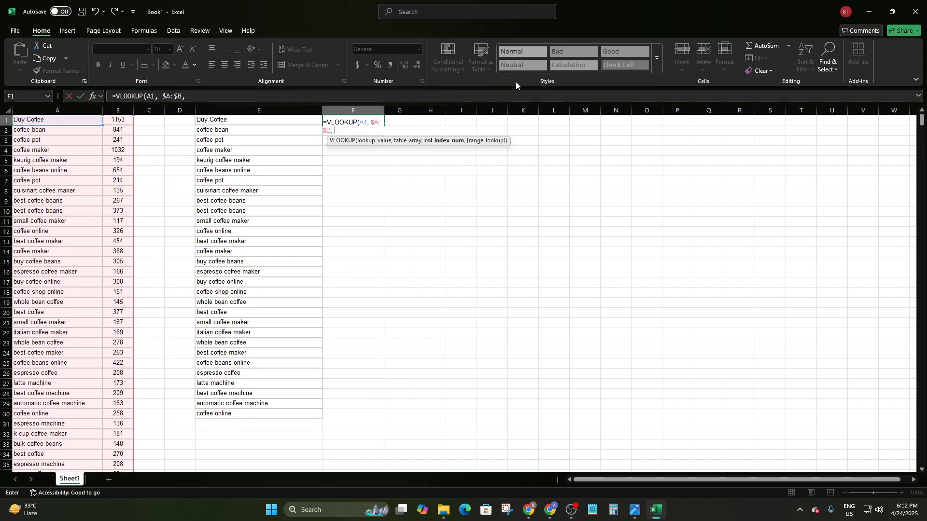
Complete the VLOOKUP formula in F1 with column index 2 and FALSE for an exact match, and enter it
text(2)
text(,)
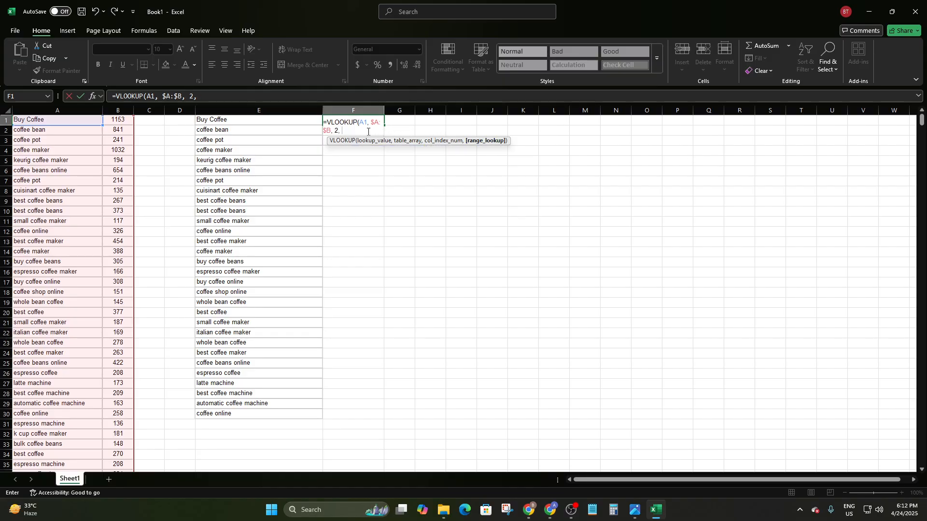
key(BackSpace)
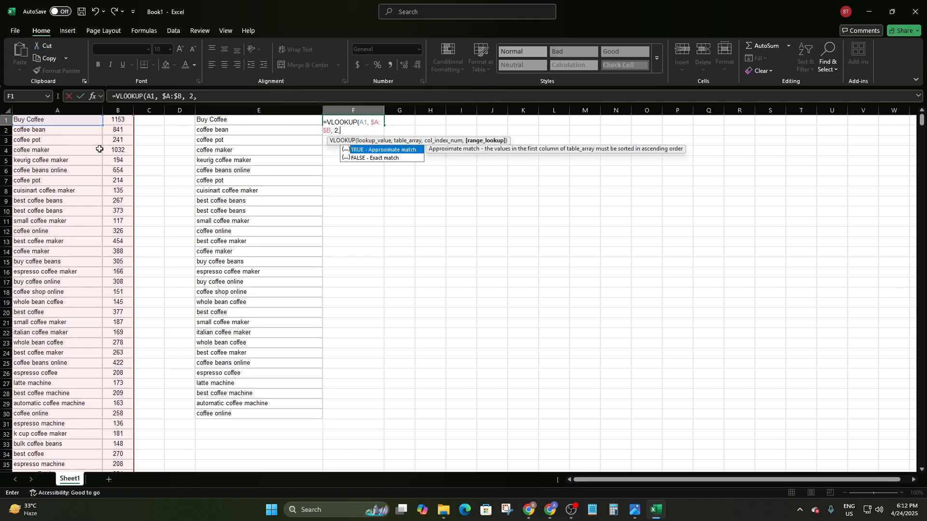
click(356, 158)
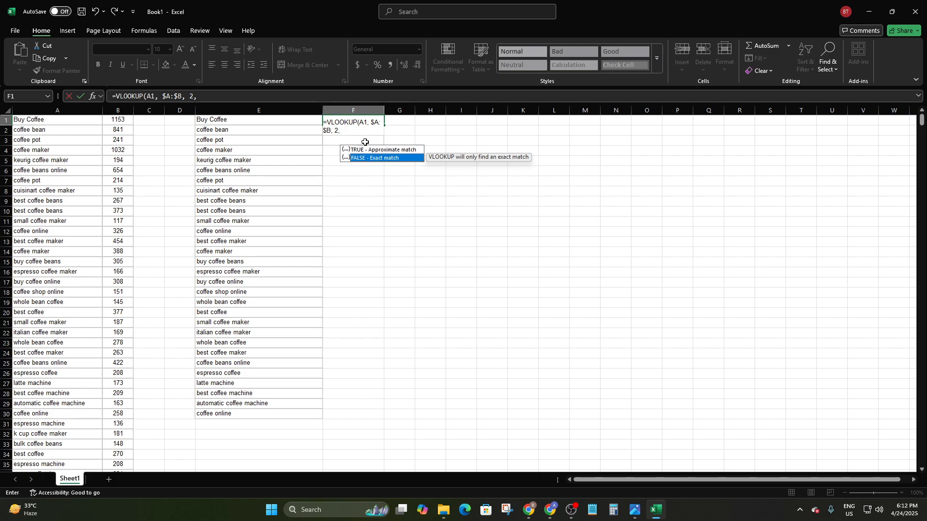
click(365, 137)
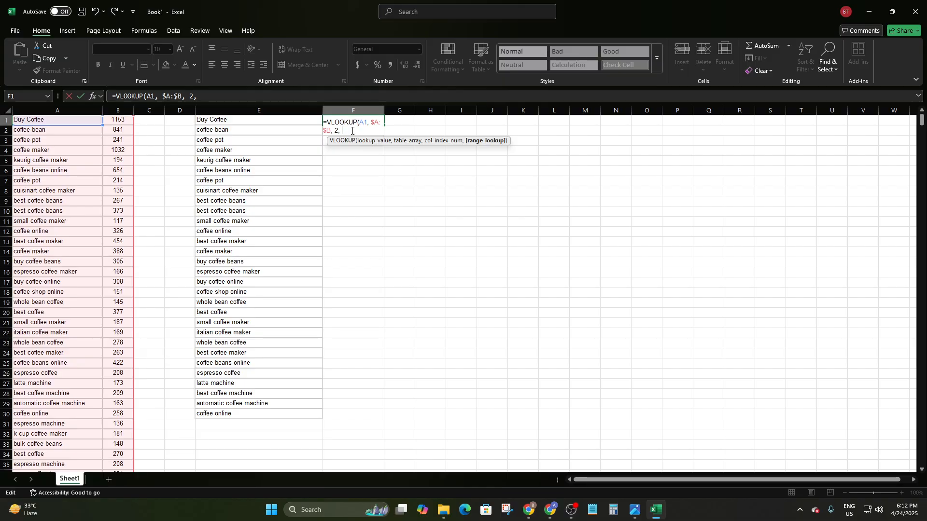
text(FAL)
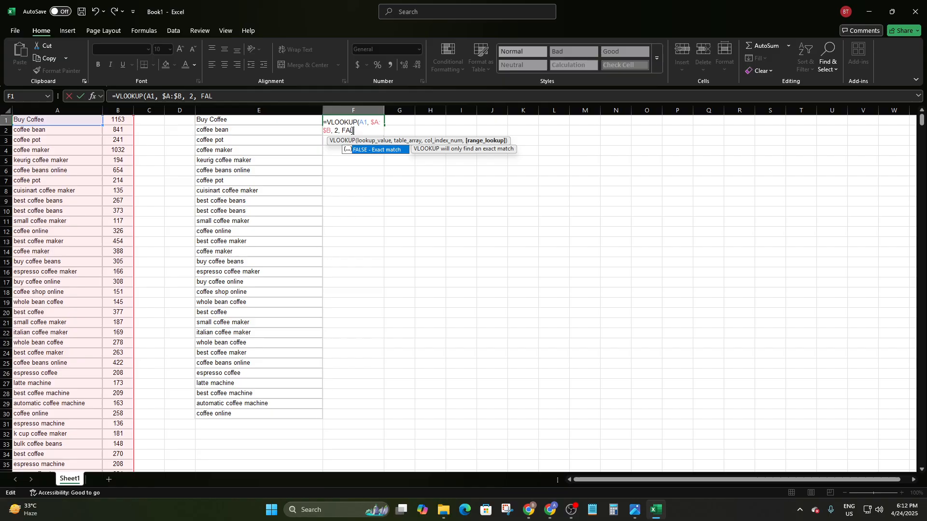
text(SE)
text())
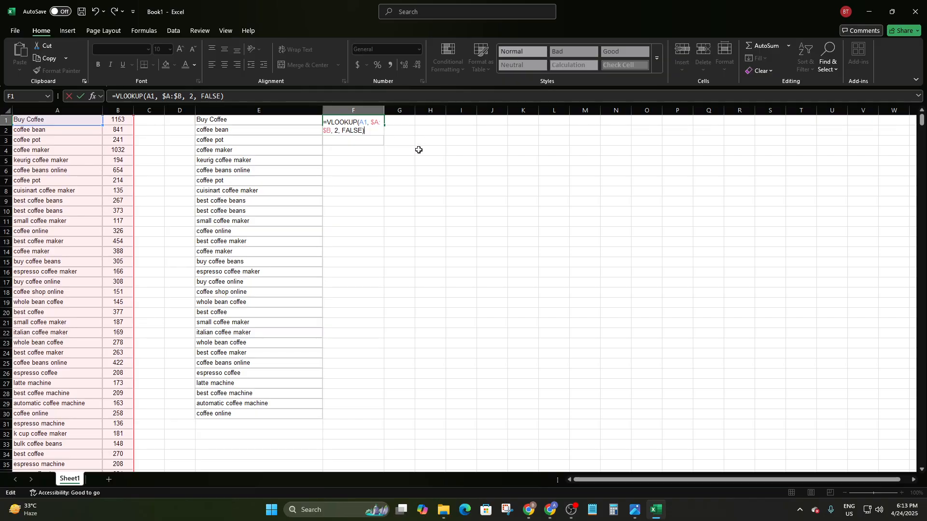
key(Return)
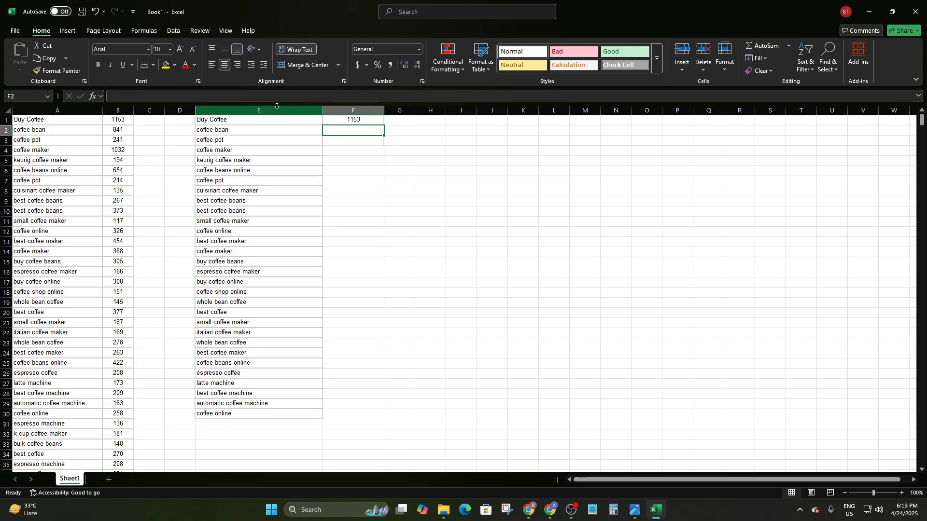
click(346, 121)
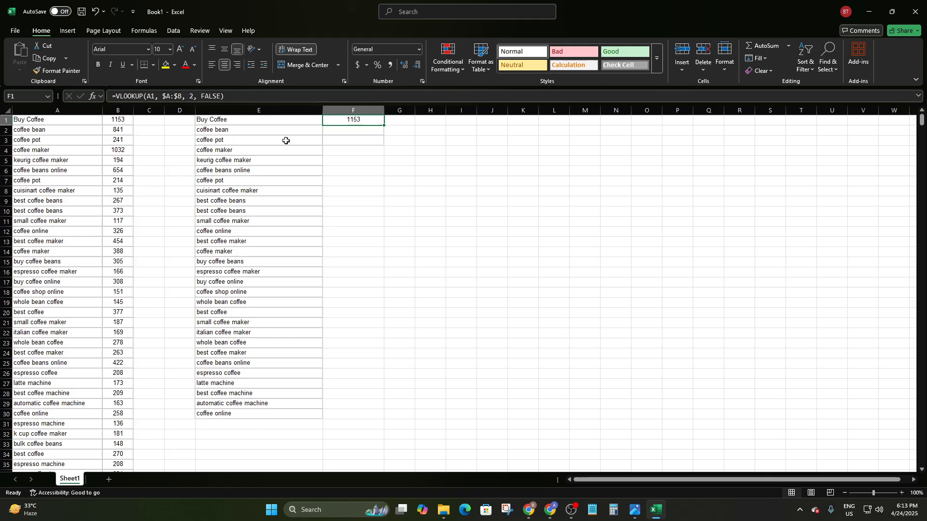
click(352, 130)
click(352, 142)
click(354, 152)
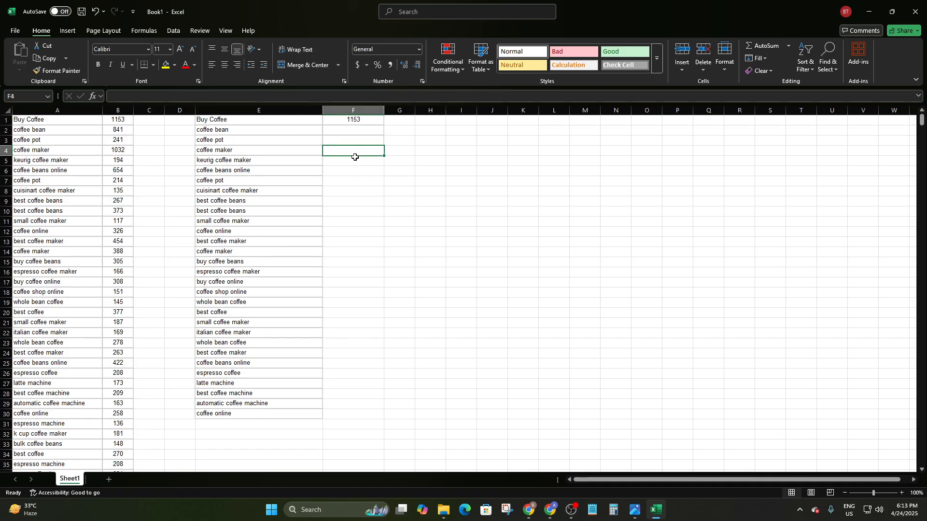
click(354, 160)
click(354, 173)
click(350, 191)
click(343, 223)
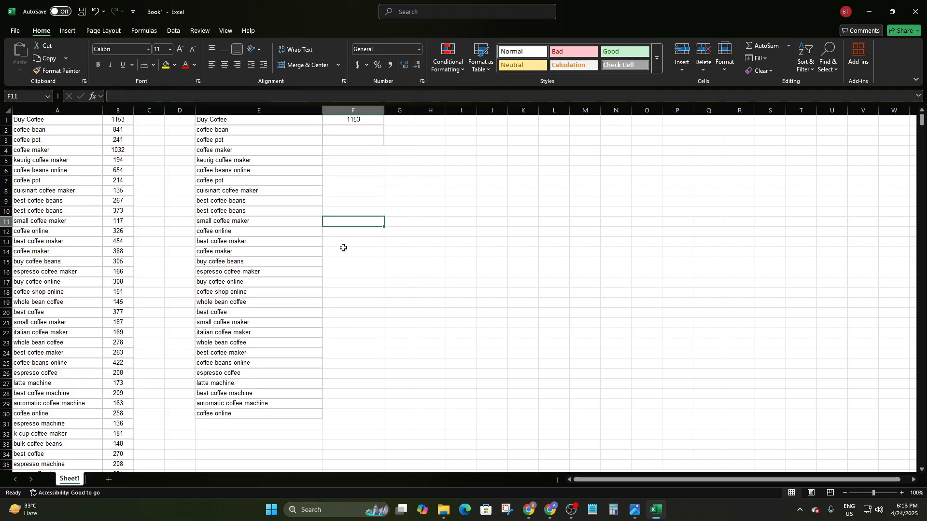
Fill the VLOOKUP formula from F1 down to F30, beside the last keyword in column E
click(348, 119)
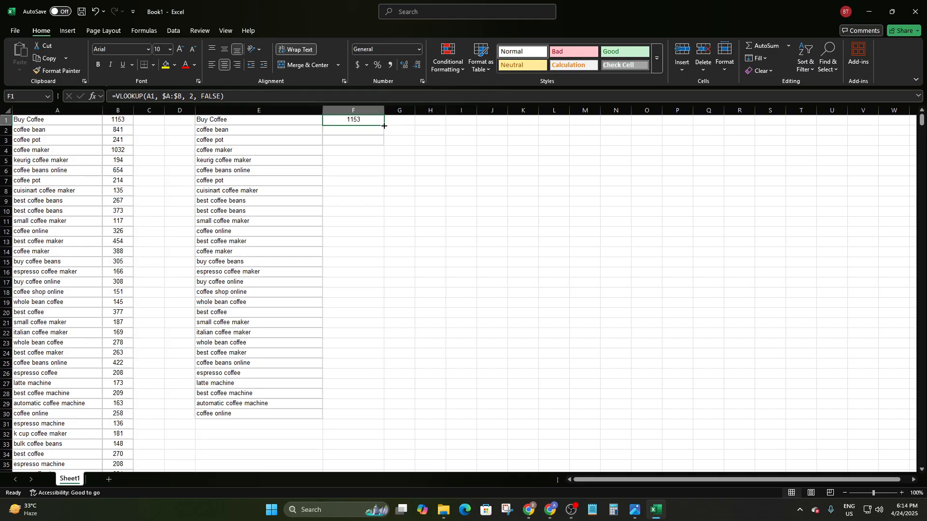
drag(385, 126, 385, 126)
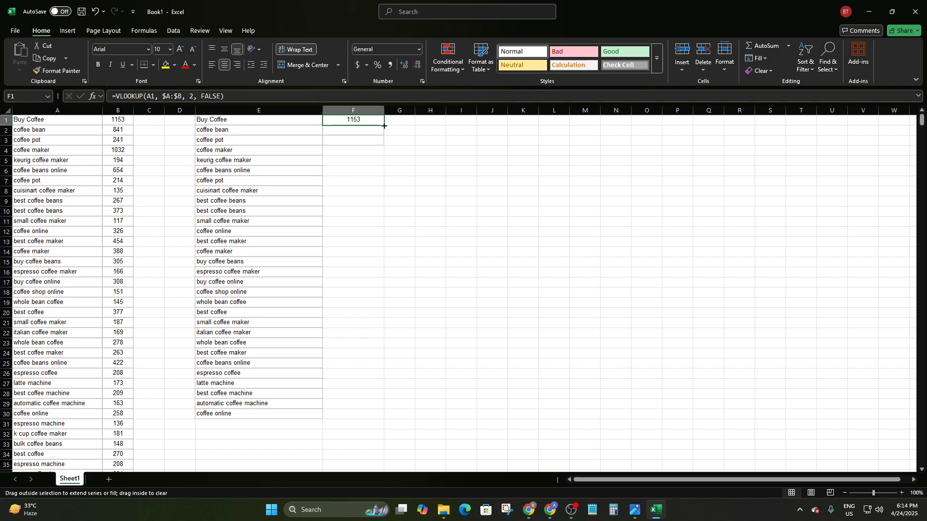
drag(384, 126, 385, 419)
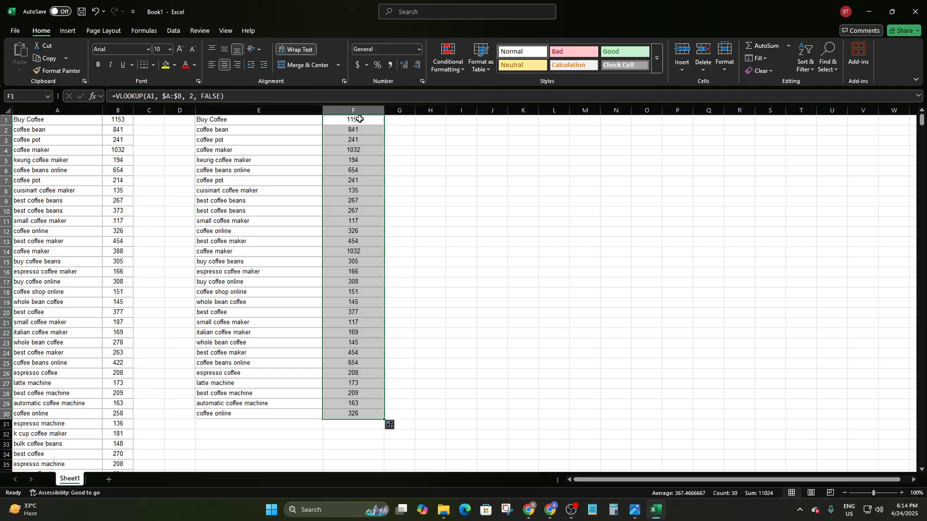
Check the filled formulas in F2 and F22, comparing the italian coffee maker result with its number in column B
drag(356, 322, 355, 357)
click(433, 323)
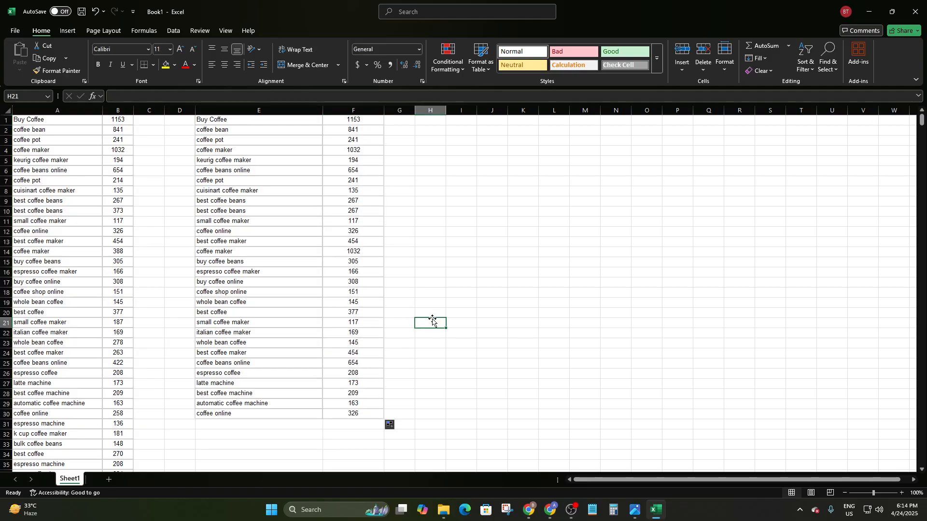
click(351, 131)
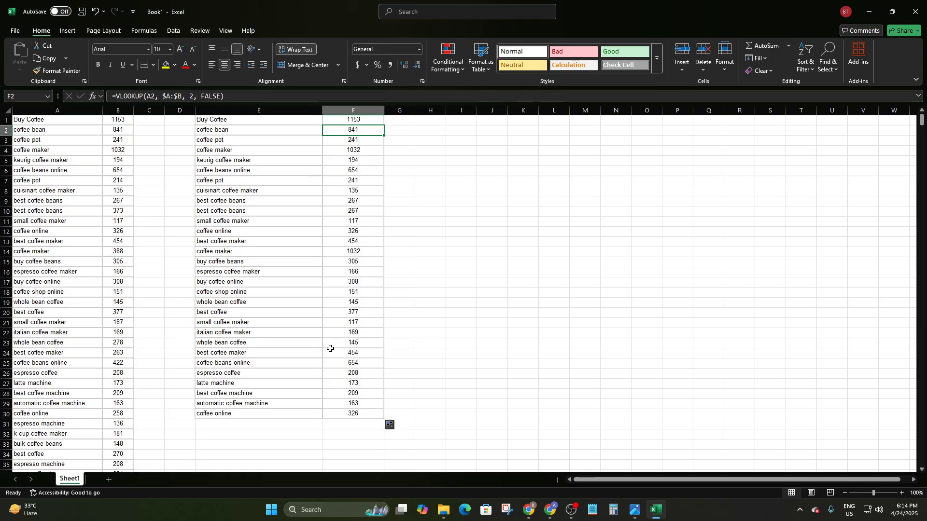
click(358, 333)
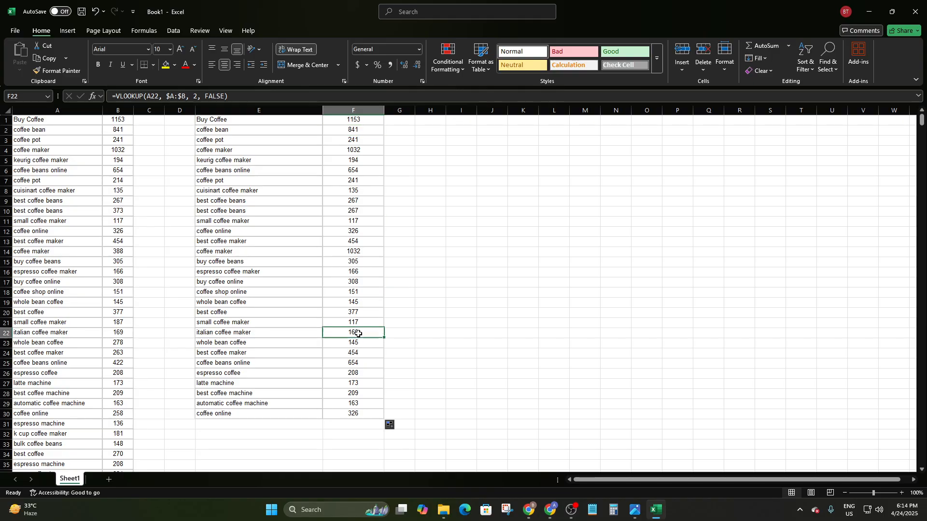
click(116, 331)
click(345, 336)
click(523, 201)
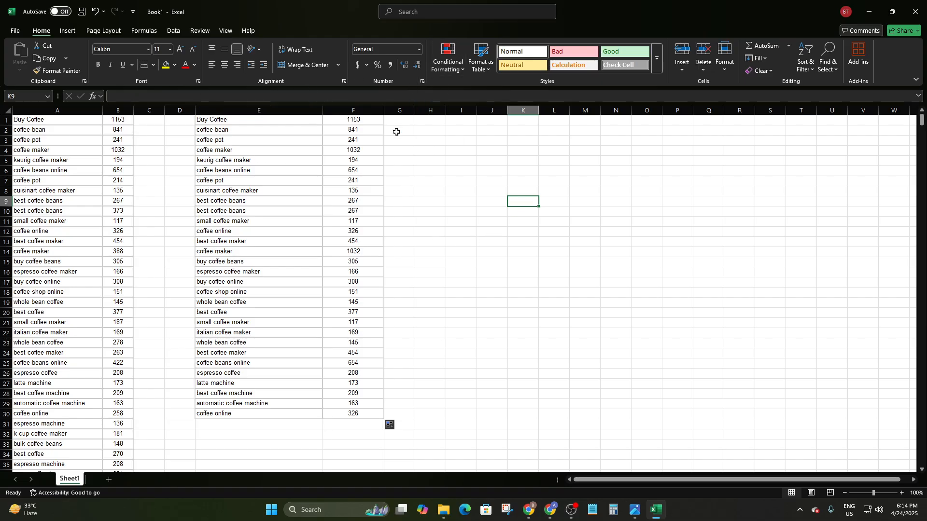
Insert a blank row above row 1 of the sheet
click(3, 120)
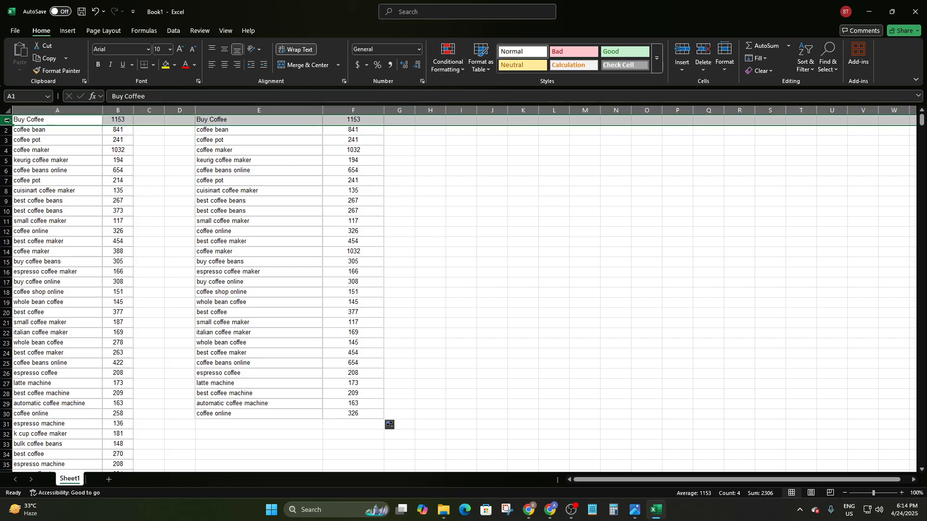
right_click(7, 119)
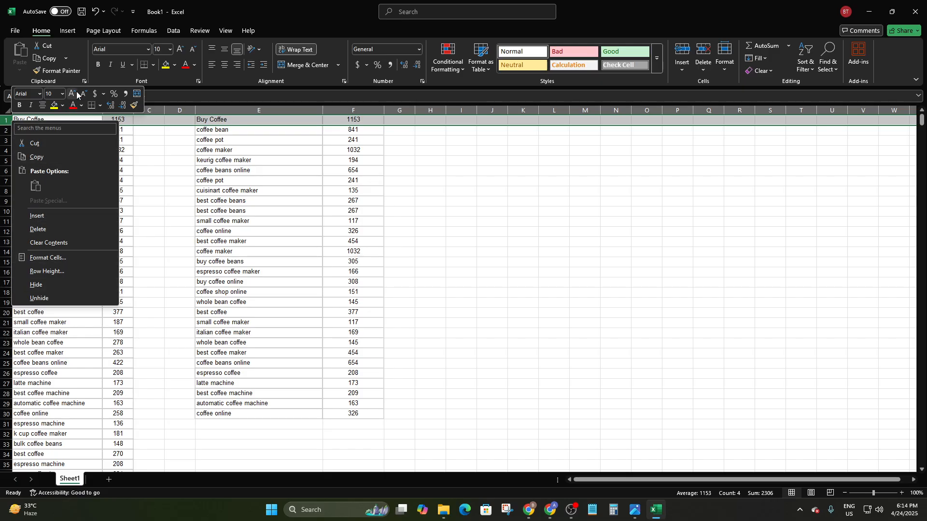
click(43, 220)
Enter the header Keywords in A1 and the header Clicks in B1
click(56, 120)
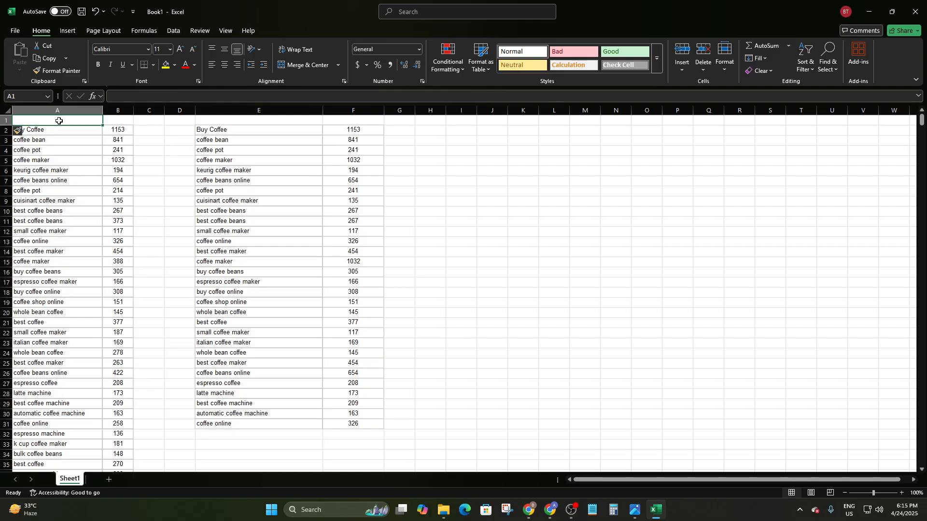
text(KEe)
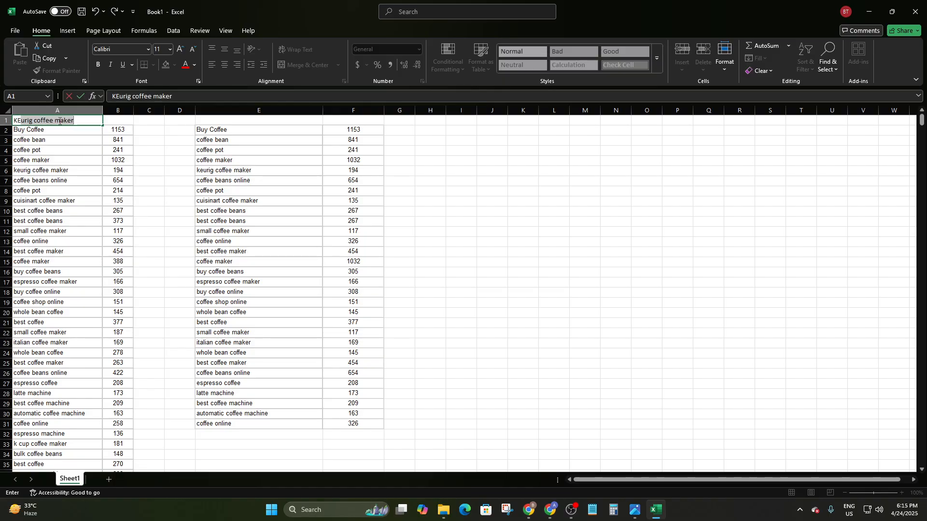
key(BackSpace)
text(eywords)
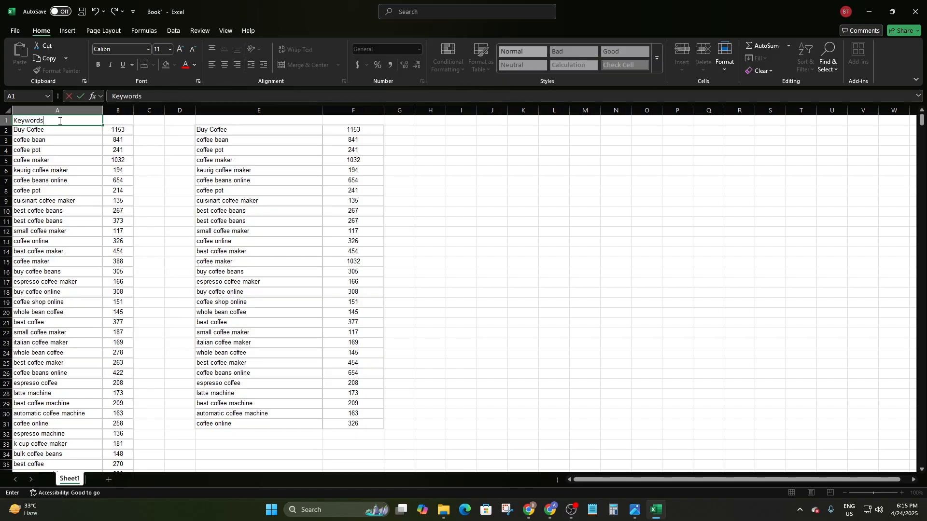
click(116, 123)
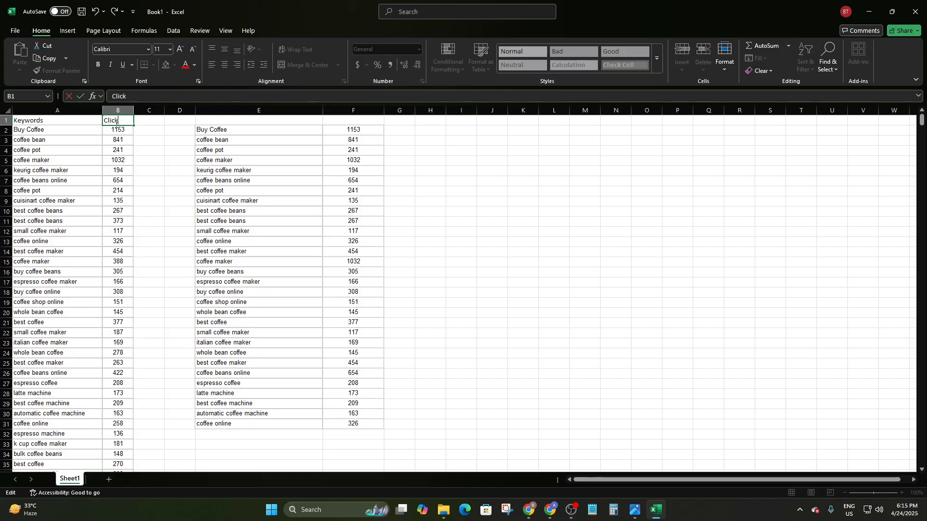
click(156, 170)
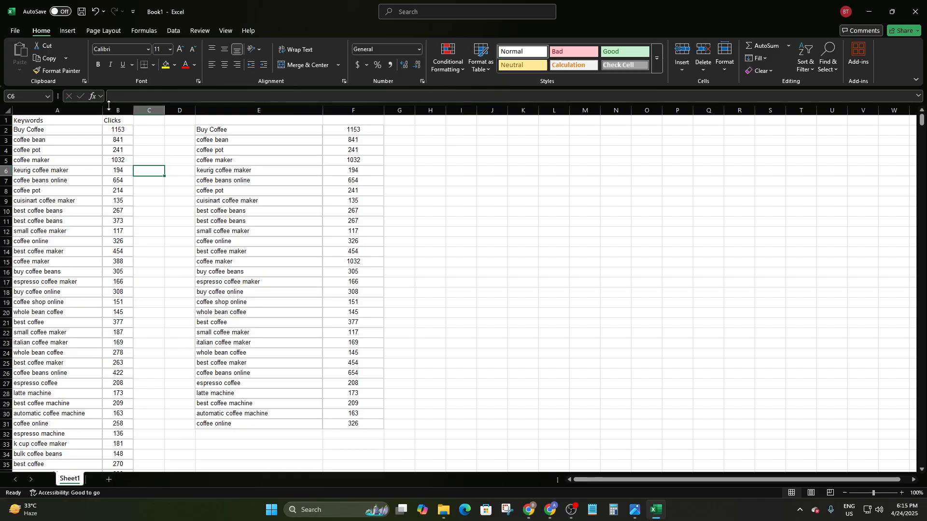
click(115, 120)
click(74, 127)
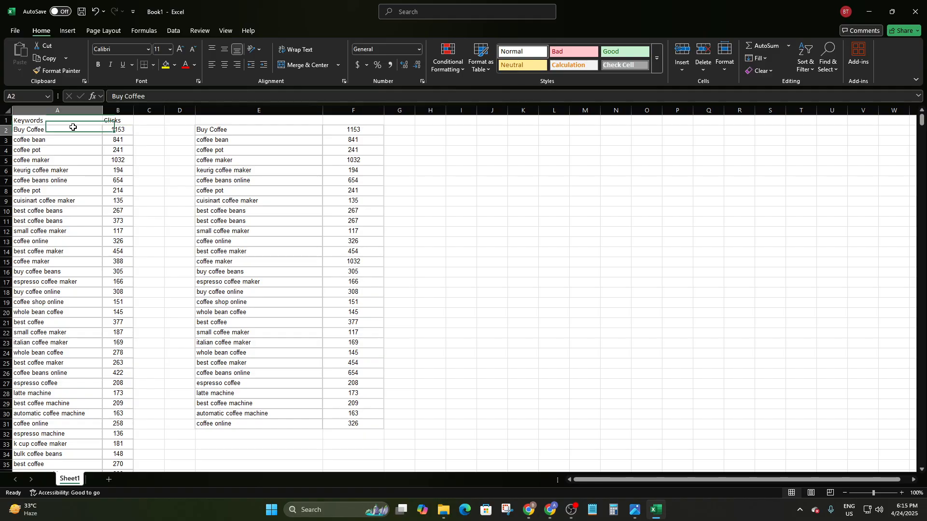
click(79, 119)
drag(110, 117, 83, 123)
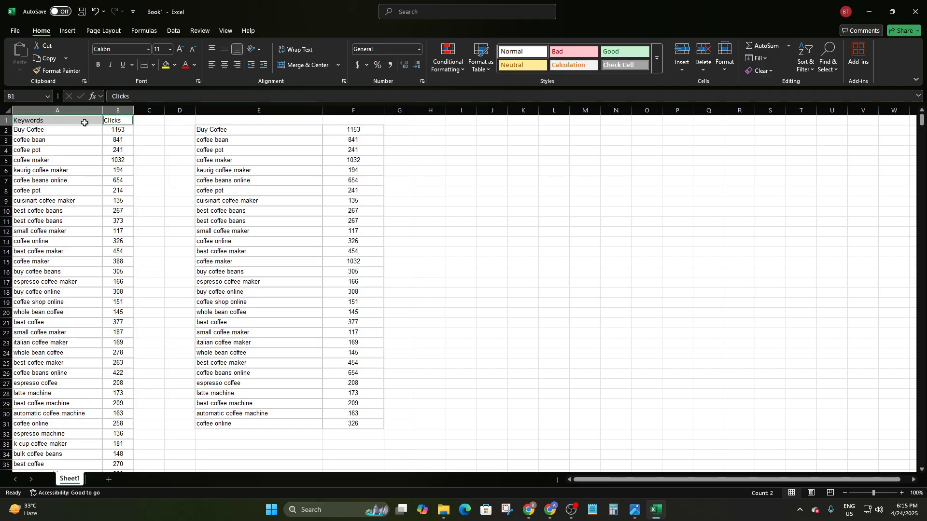
right_click(84, 123)
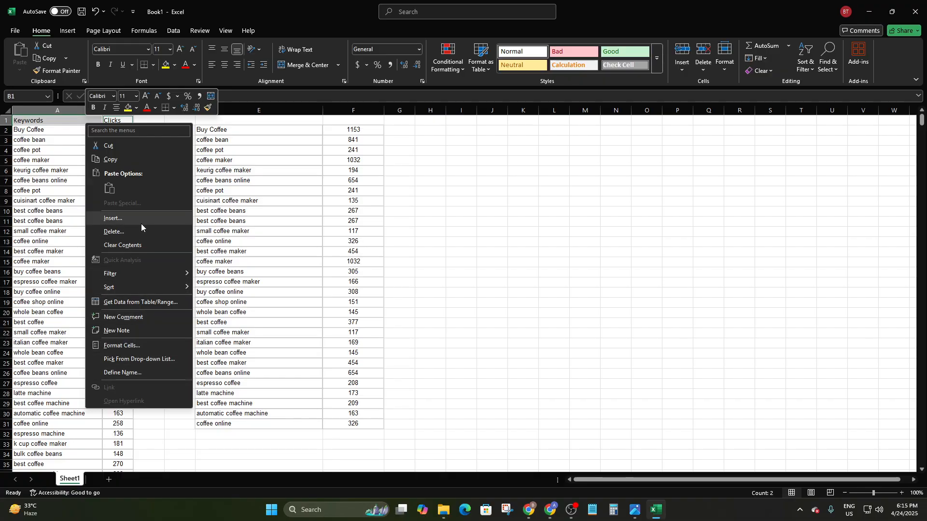
click(52, 123)
right_click(52, 123)
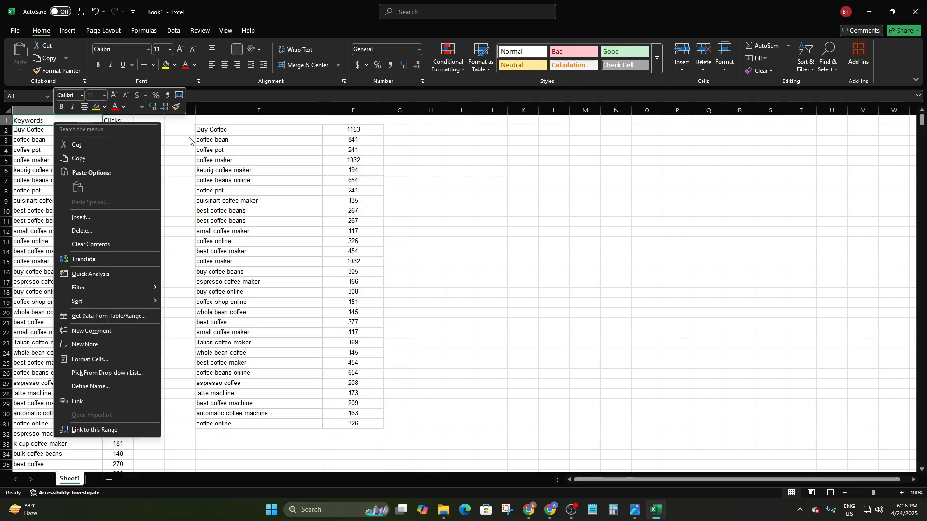
click(335, 213)
click(57, 110)
ctrl+click(112, 109)
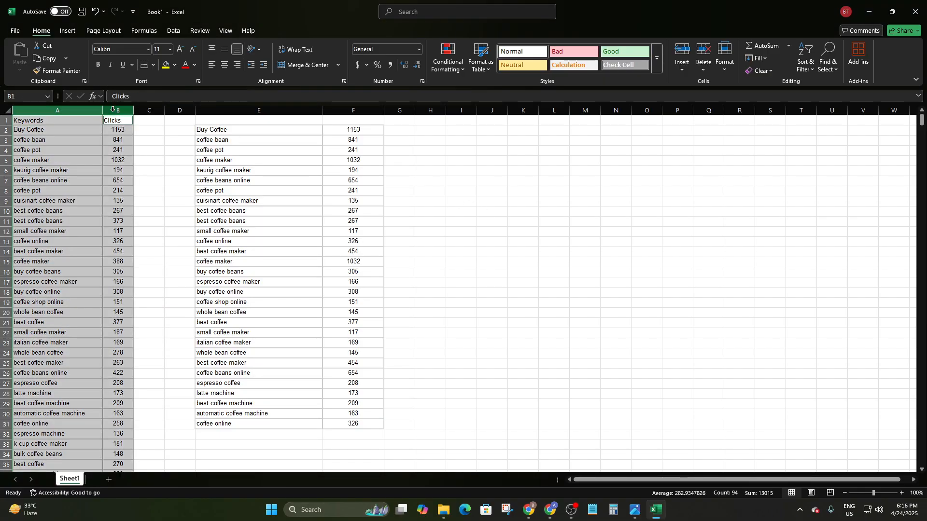
click(72, 31)
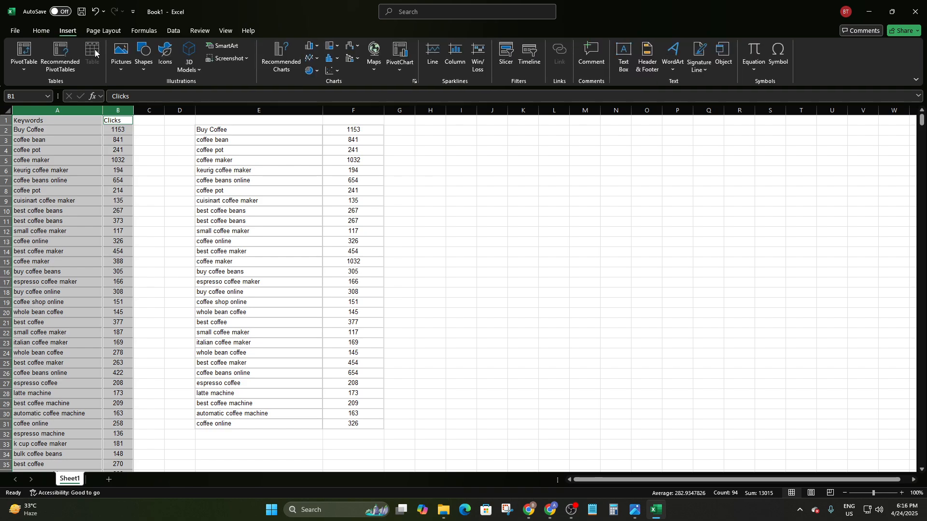
click(72, 69)
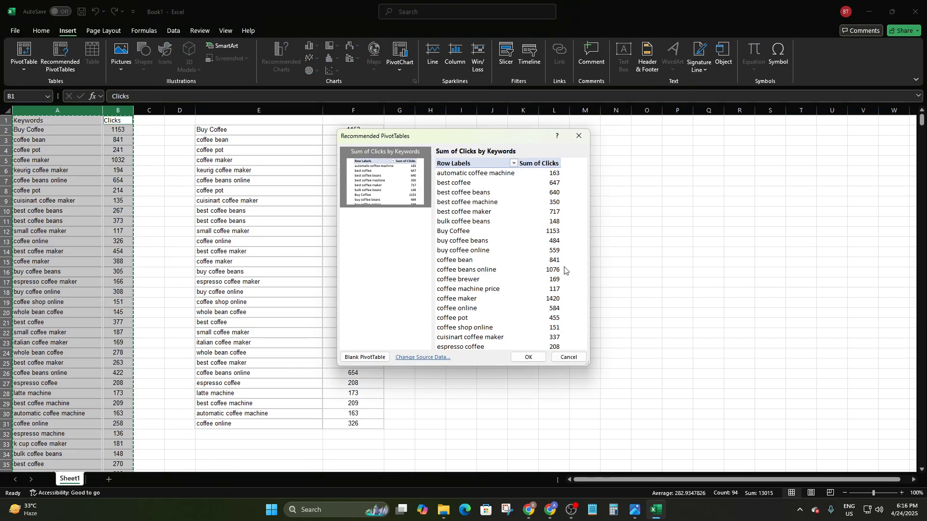
click(565, 357)
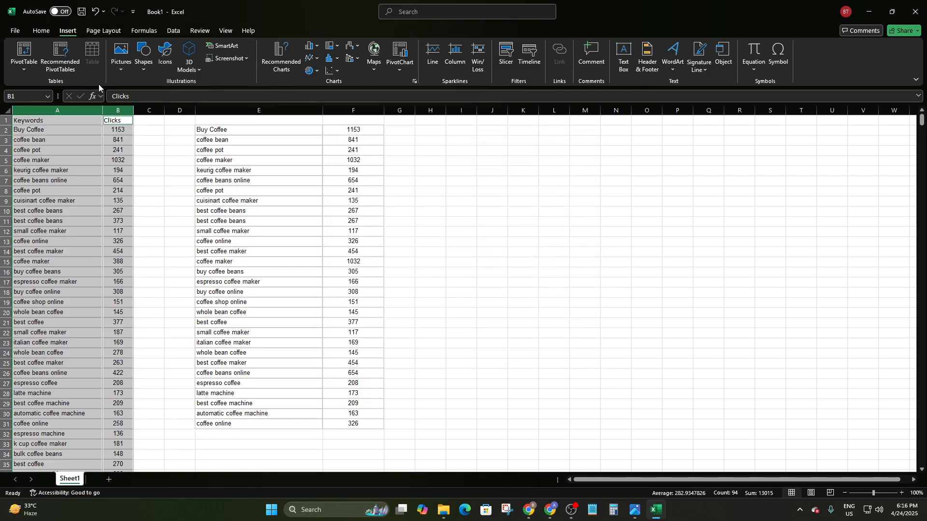
Convert columns A and B into a table with headers, and check how far its banded rows extend below the data
click(130, 139)
click(147, 150)
click(67, 119)
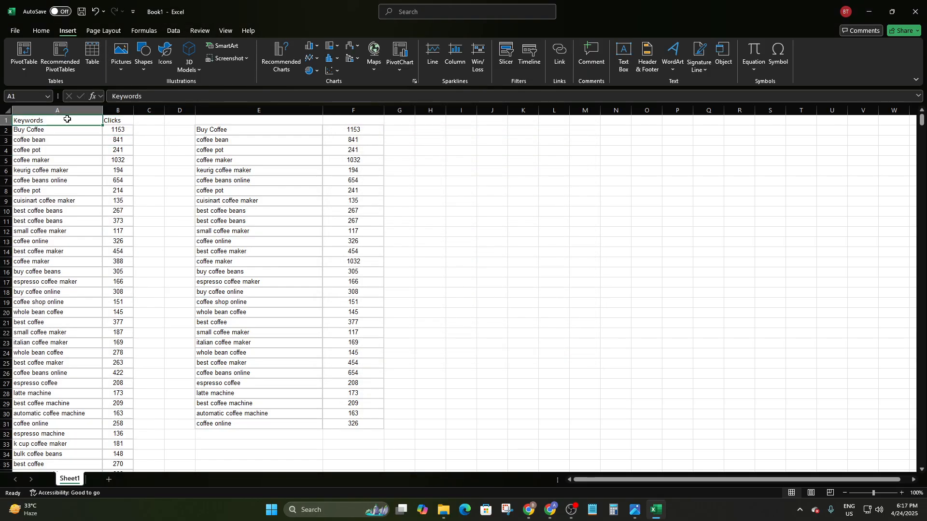
click(110, 120)
shift+click(65, 110)
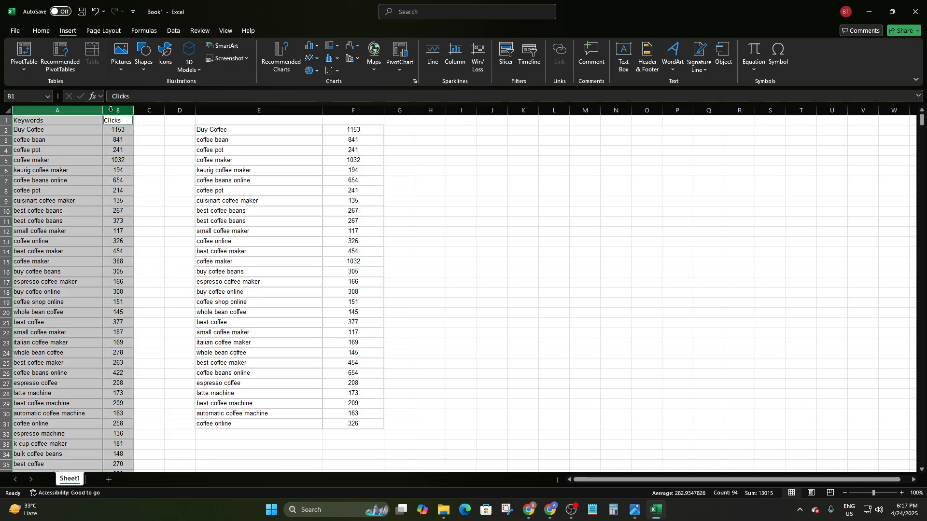
click(157, 150)
drag(56, 110, 119, 131)
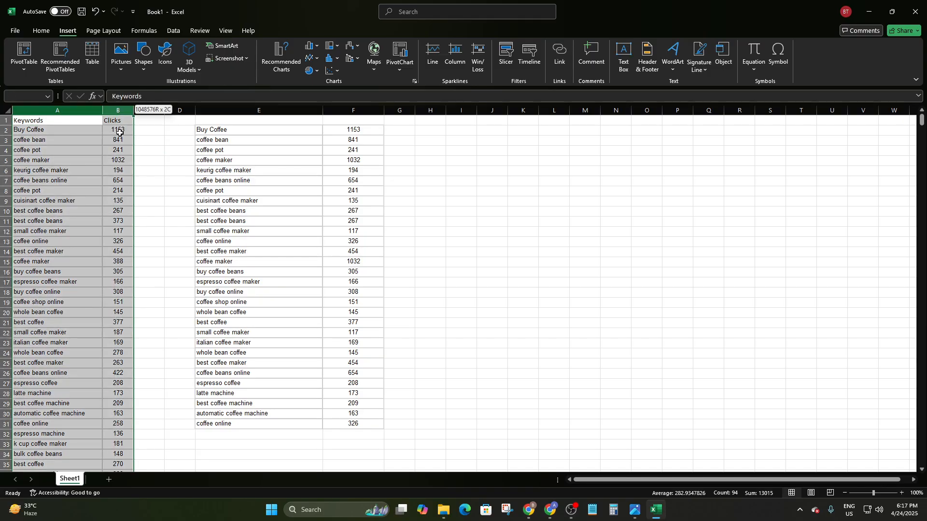
click(91, 51)
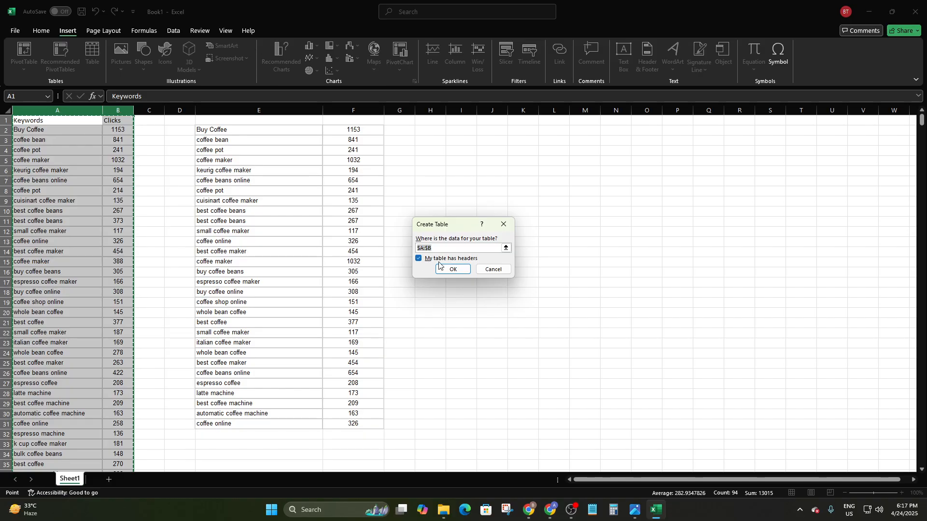
click(451, 270)
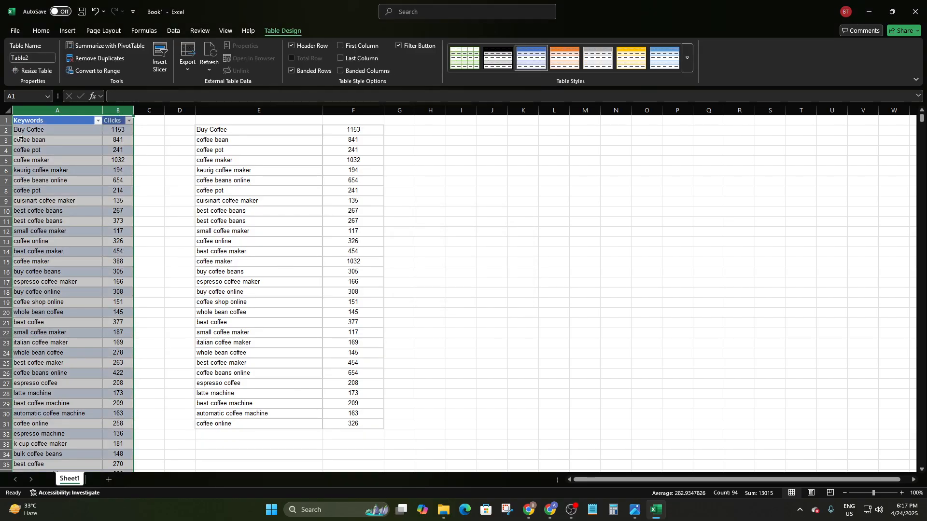
click(181, 150)
scroll(95, 210, down, 10)
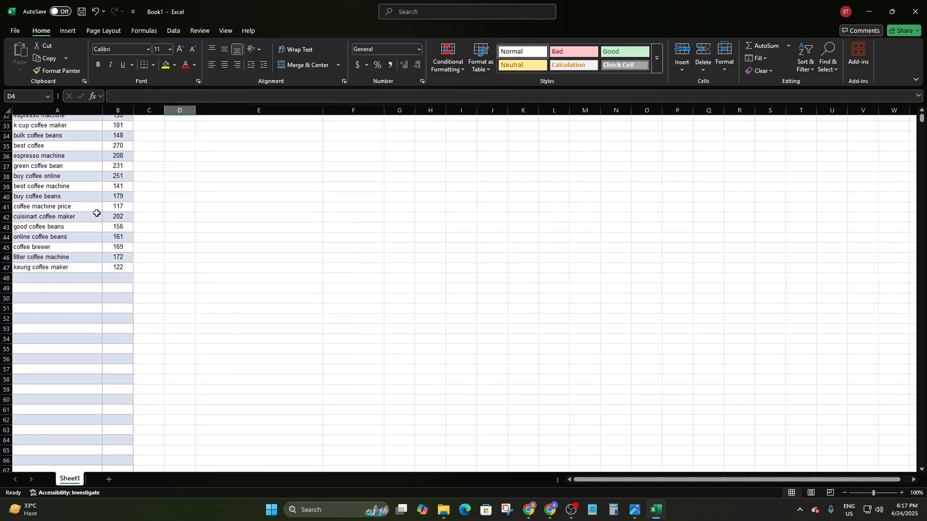
scroll(96, 213, up, 10)
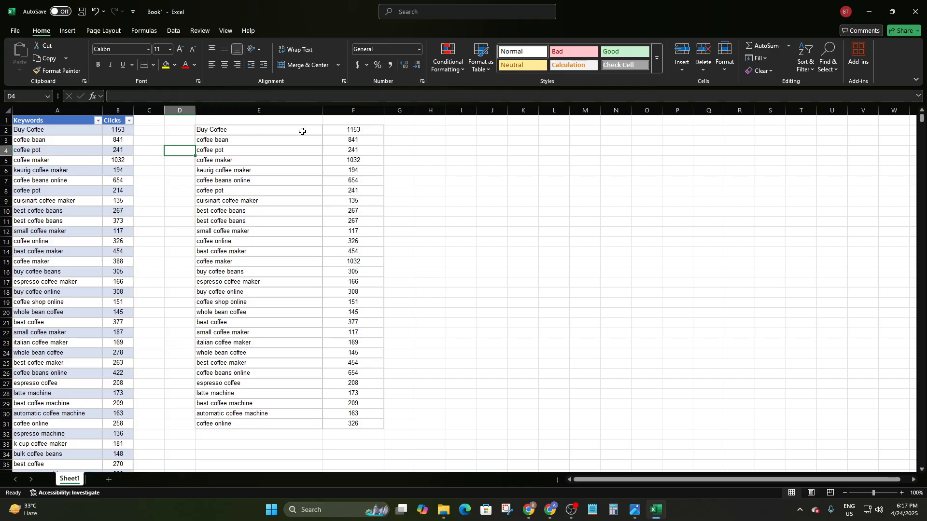
Try to replace the $A:$B lookup range in F2's VLOOKUP formula with the header cells A1 and B1
click(214, 123)
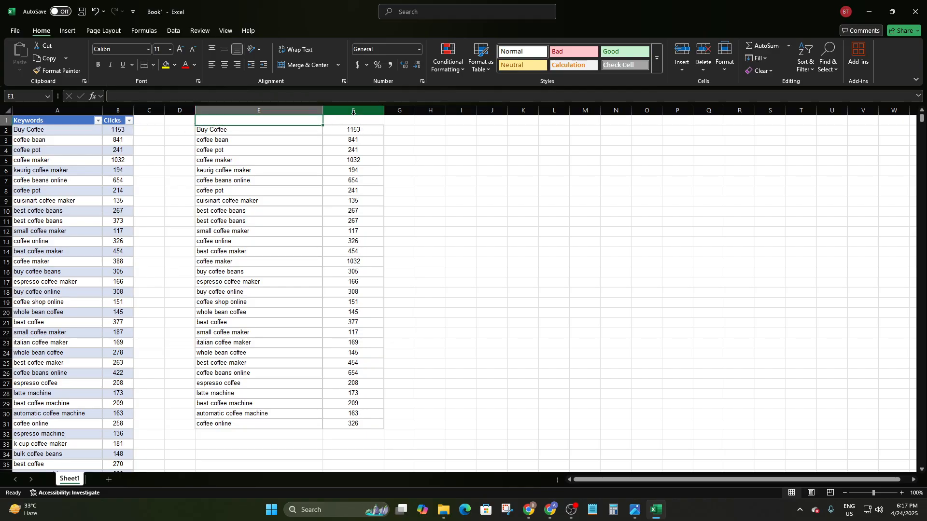
click(339, 127)
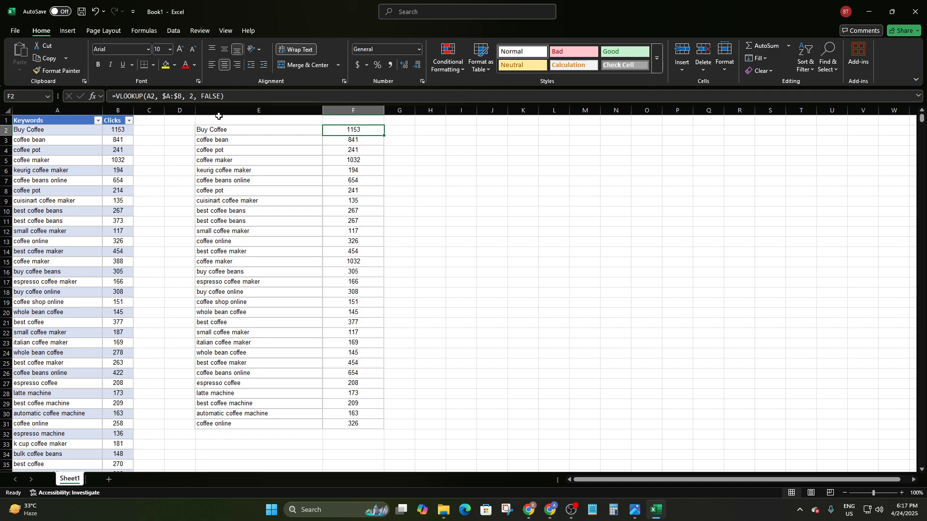
click(168, 97)
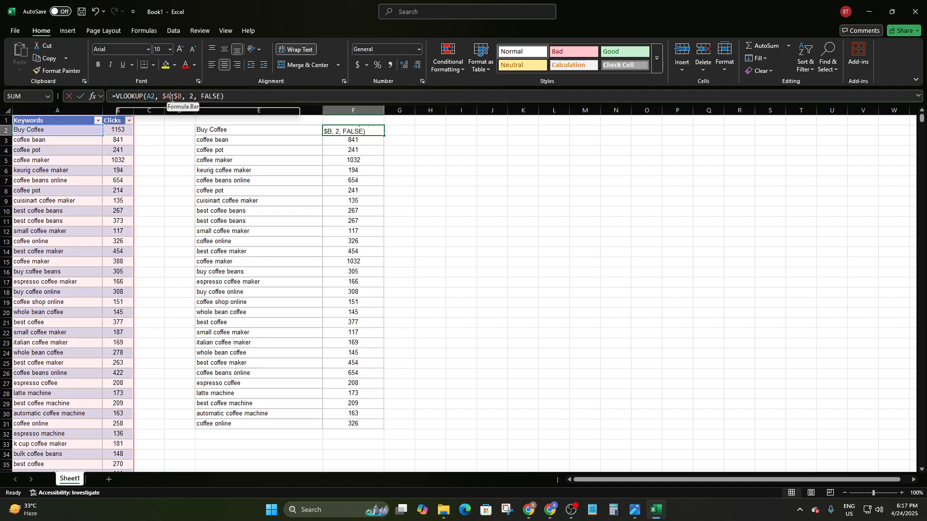
click(182, 97)
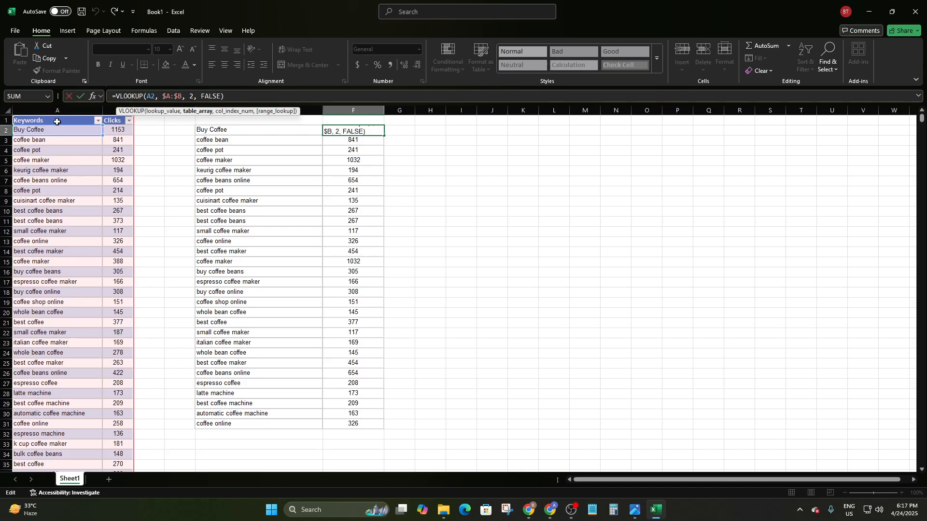
click(57, 122)
double_click(347, 130)
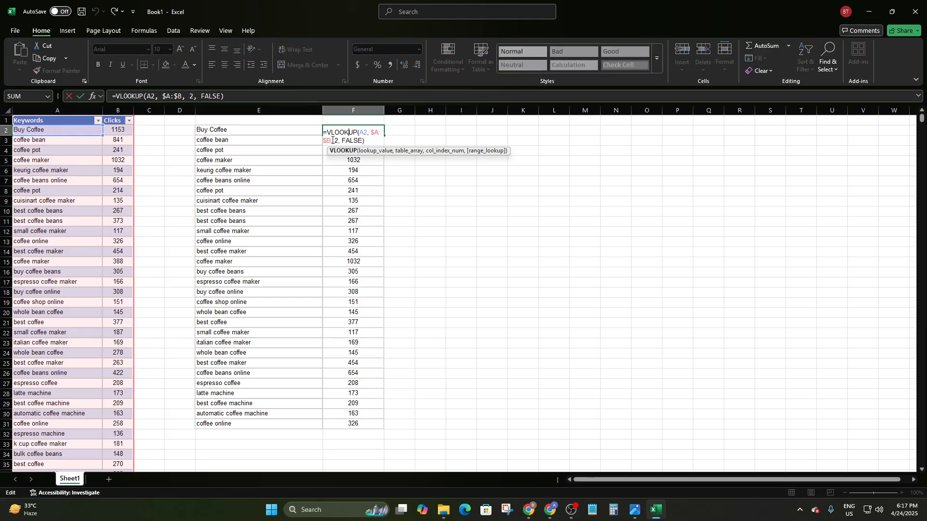
click(331, 140)
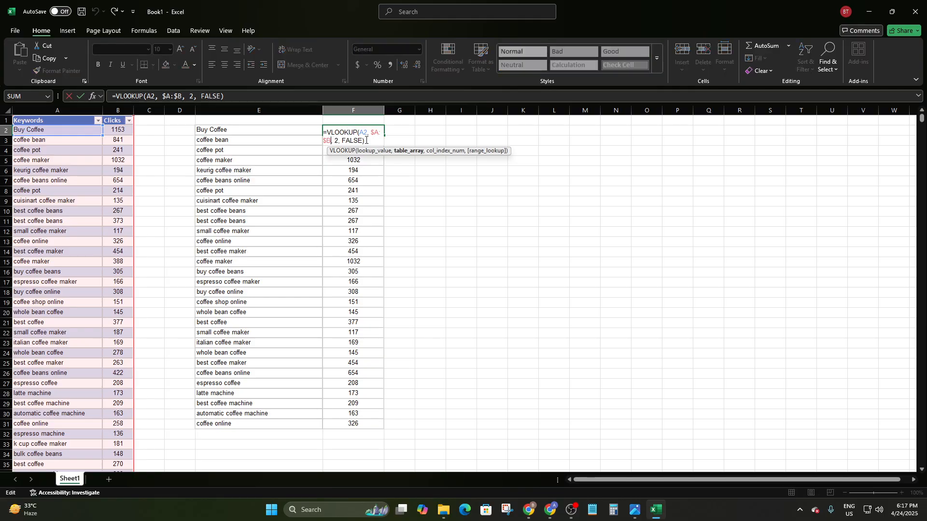
key(BackSpace)
key(BackSpace)
key(BackSpace)
key(BackSpace)
key(BackSpace)
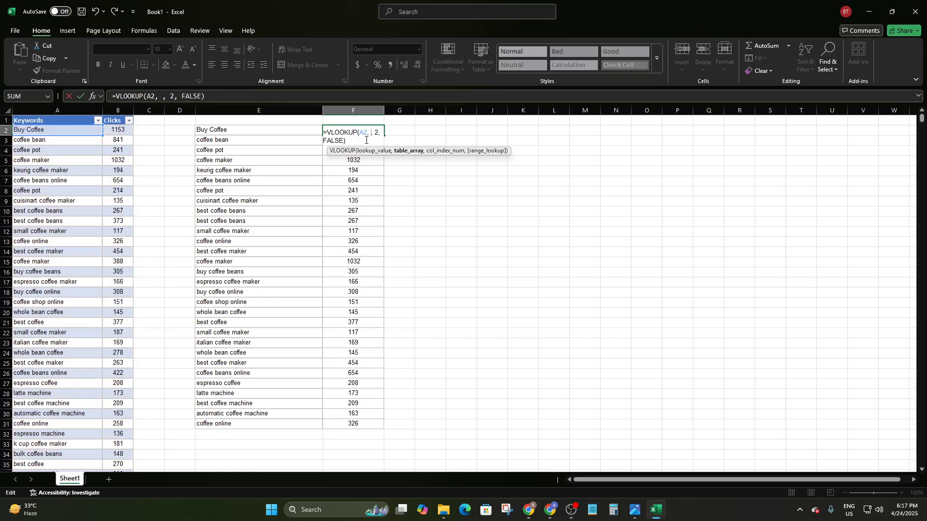
click(78, 122)
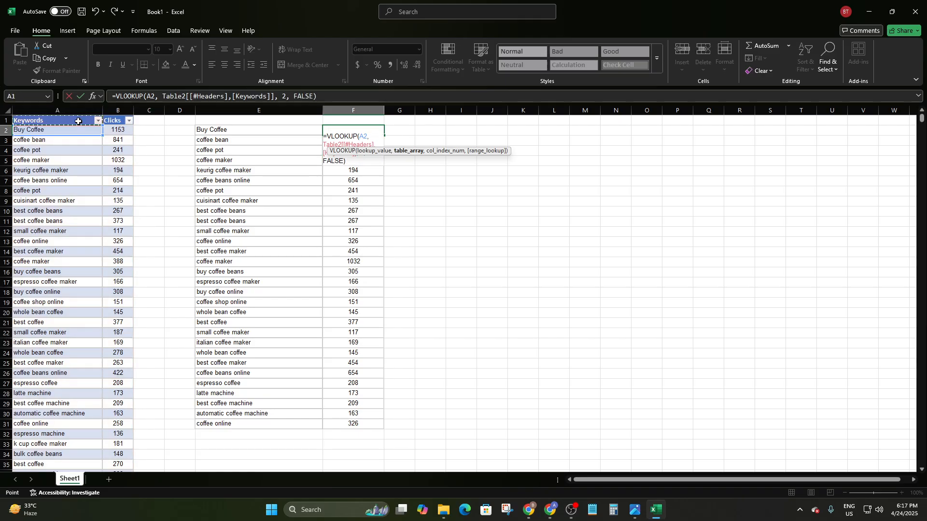
ctrl+click(118, 121)
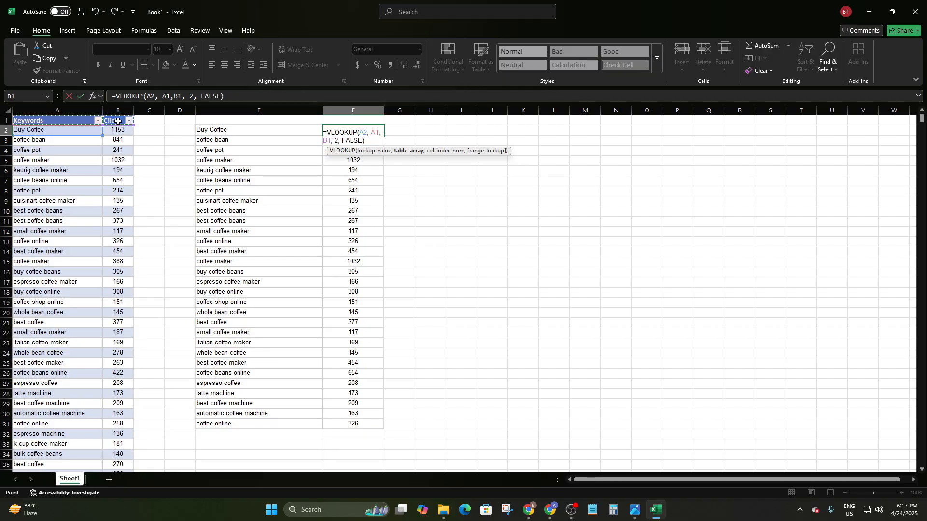
Try Table2[#Headers] as the lookup range in F2's VLOOKUP formula, and undo that change
key(BackSpace)
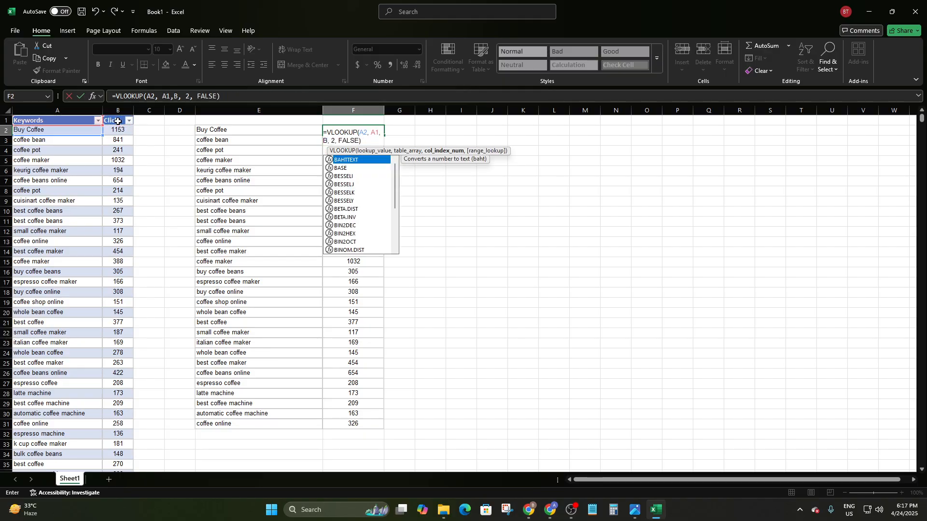
key(BackSpace)
key(BackSpace)
key(BackSpace)
key(BackSpace)
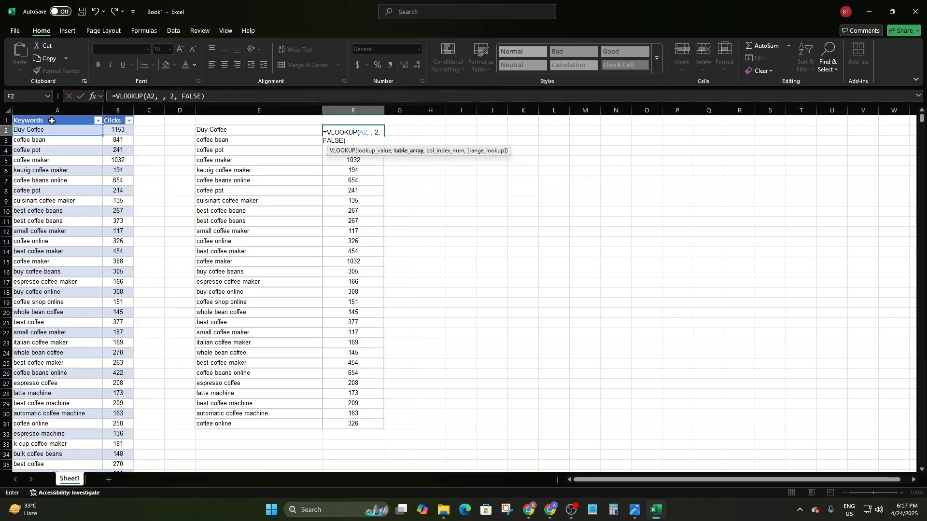
drag(43, 120, 117, 120)
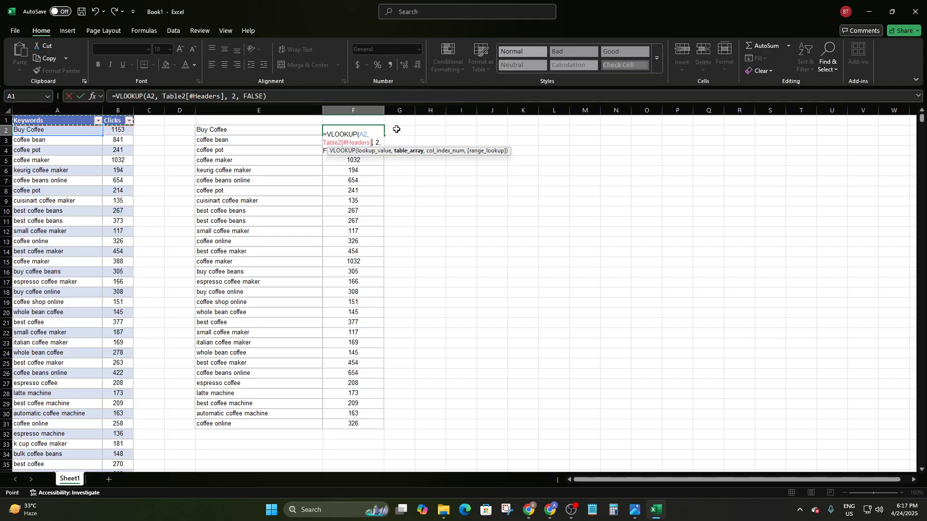
key(Return)
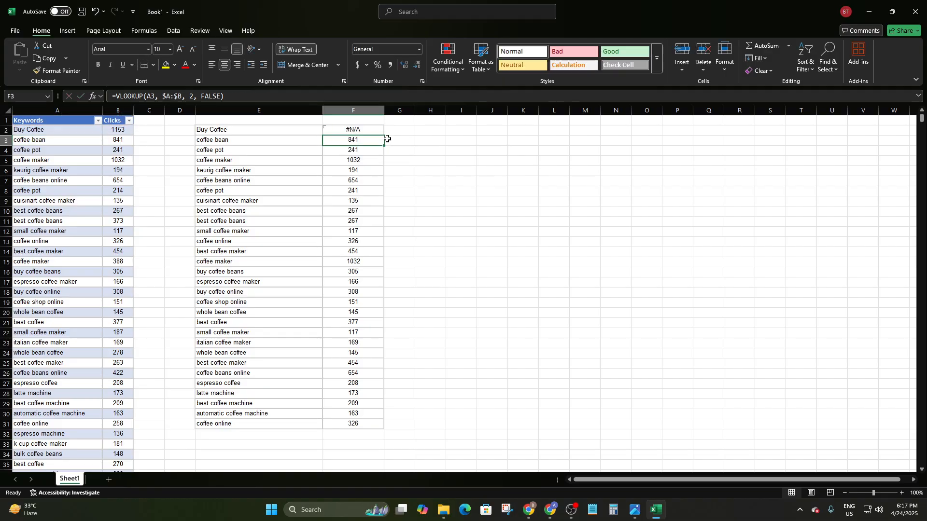
key(ctrl+z)
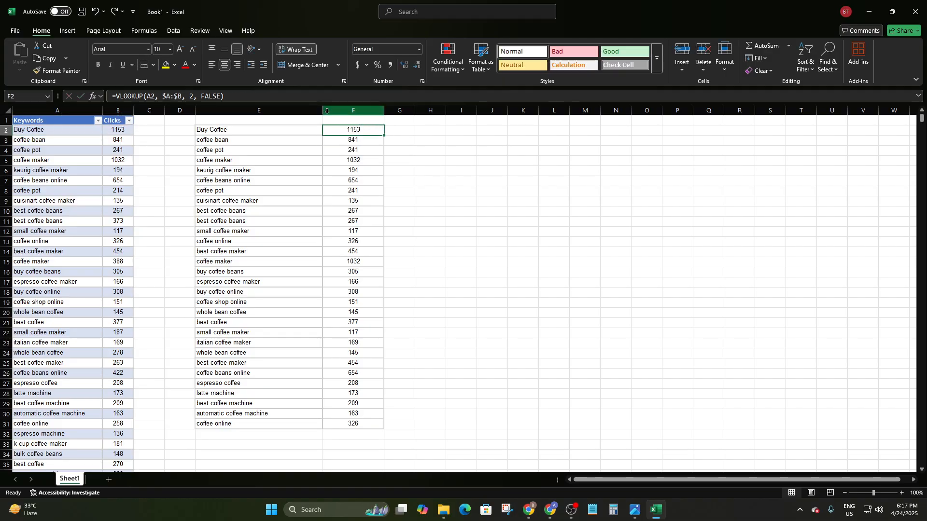
Clear the $A:$B lookup range from F2's VLOOKUP formula and open the Keywords header's filter list, closing it without filtering
double_click(363, 128)
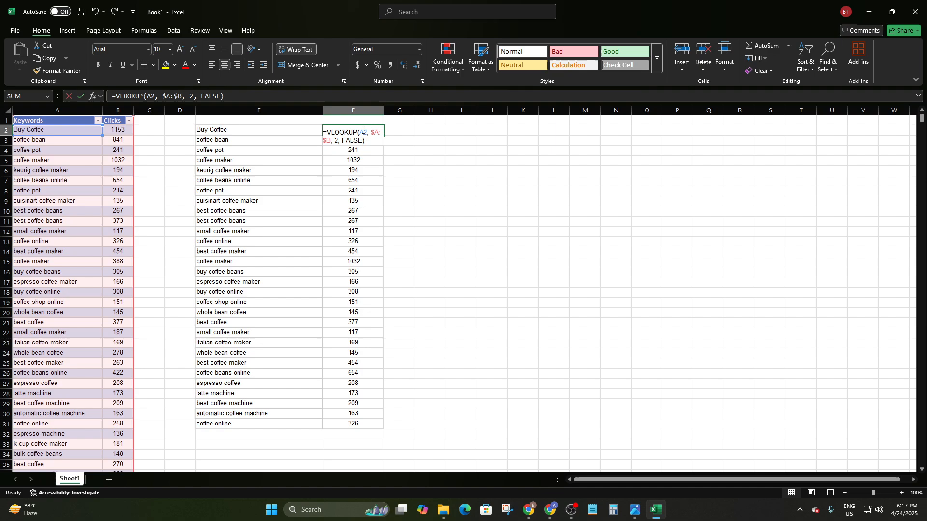
click(324, 139)
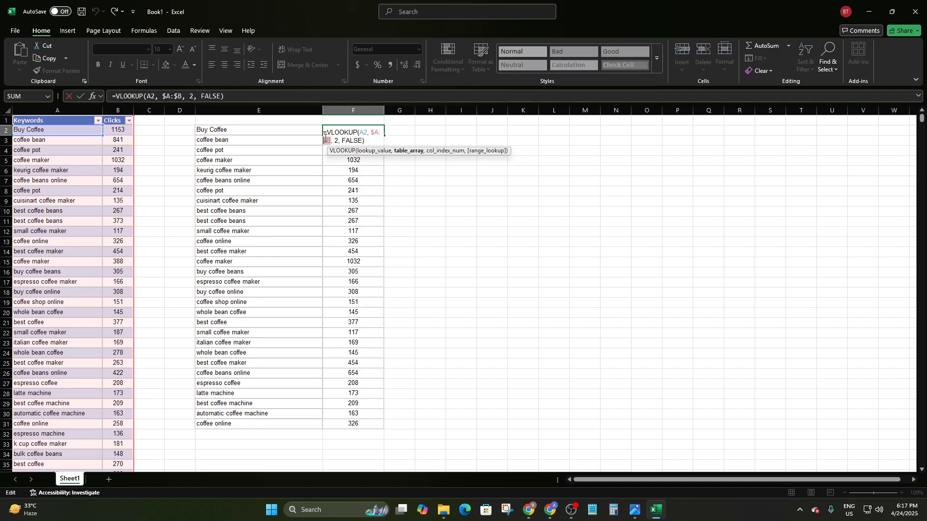
key(BackSpace)
key(BackSpace)
key(BackSpace)
key(BackSpace)
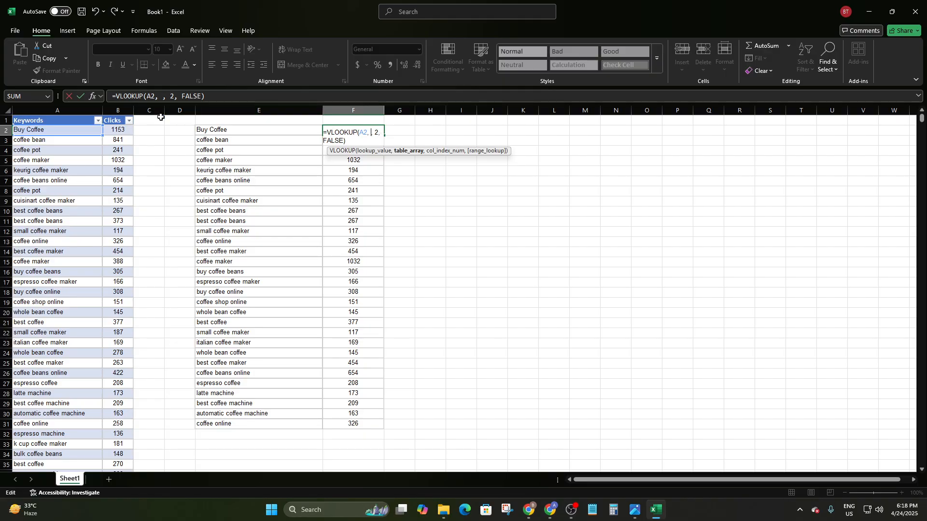
click(98, 120)
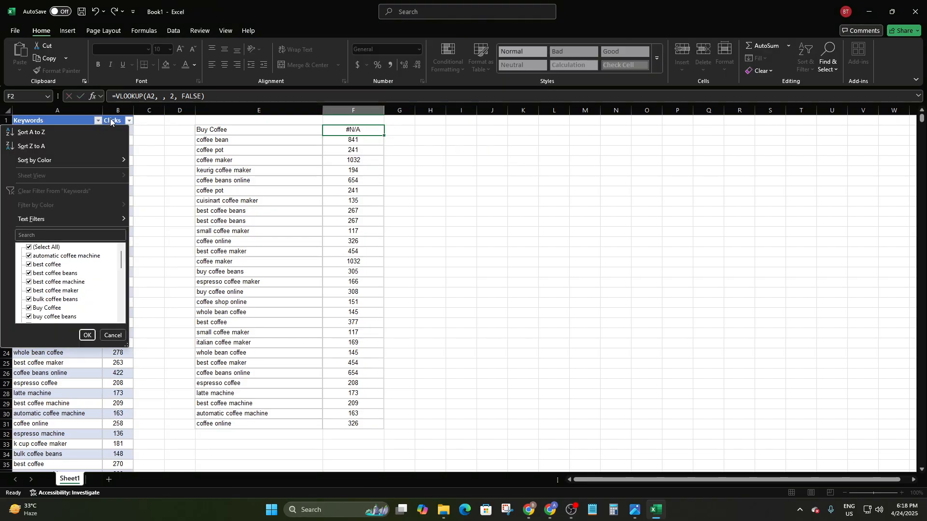
click(107, 112)
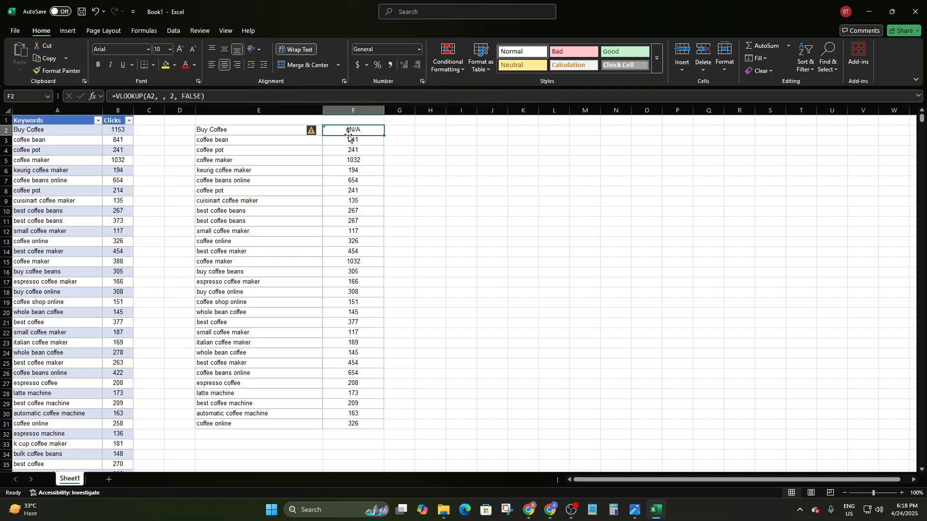
Try columns A and B plus header cell B1 as the lookup range in F2's VLOOKUP formula, and clear those references
double_click(369, 132)
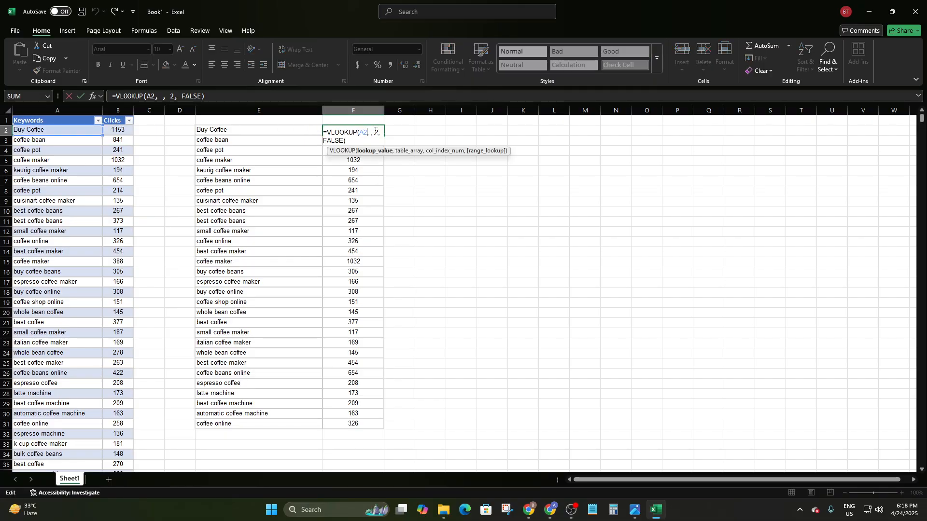
click(370, 133)
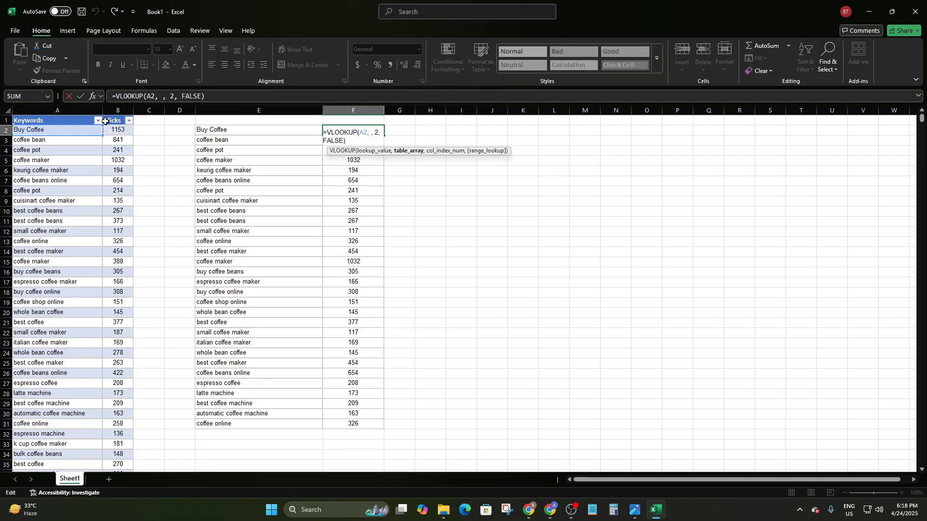
click(68, 109)
ctrl+click(114, 110)
ctrl+click(114, 120)
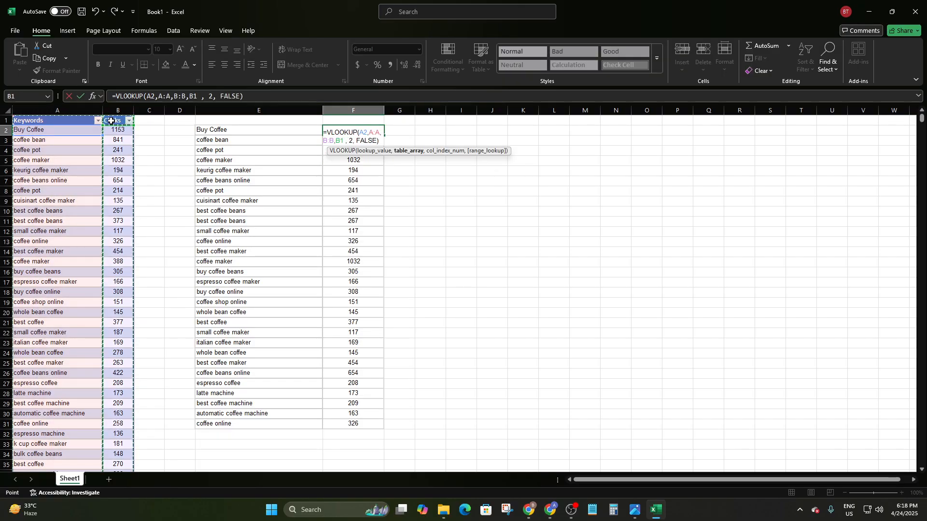
ctrl+click(89, 121)
key(BackSpace)
key(BackSpace)
key(BackSpace)
key(BackSpace)
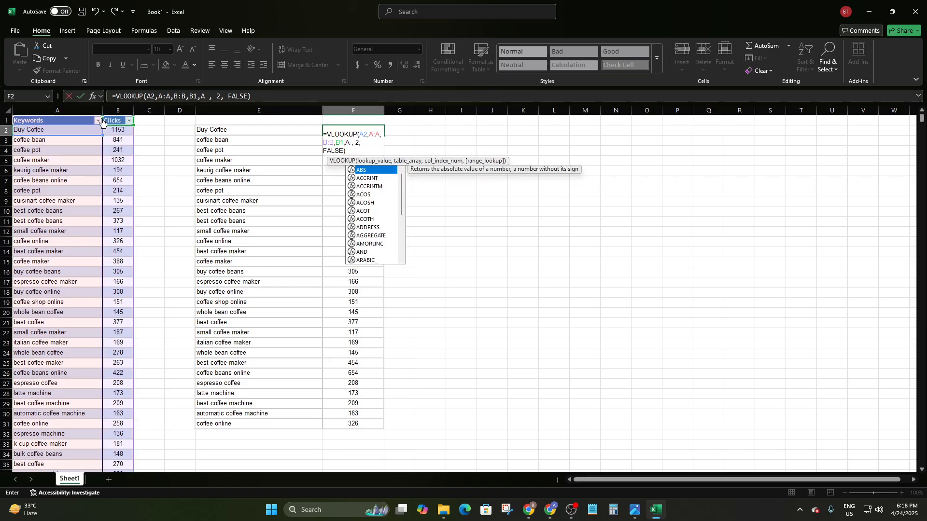
key(BackSpace)
key(BackSpace)
key(BackSpace)
key(BackSpace)
key(BackSpace)
key(BackSpace)
key(BackSpace)
key(BackSpace)
key(BackSpace)
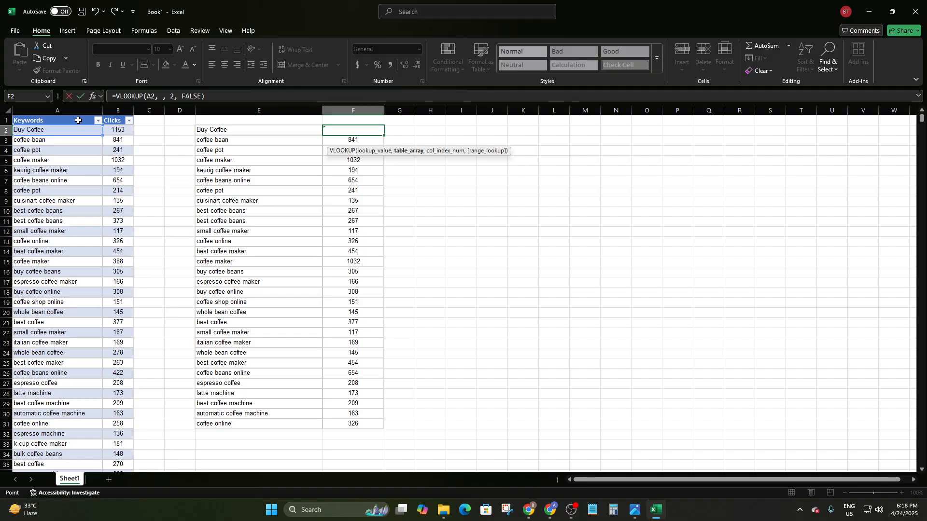
Try the separate header cells A1 and B1 as F2's lookup range, and delete both references from the formula
click(79, 121)
ctrl+click(115, 120)
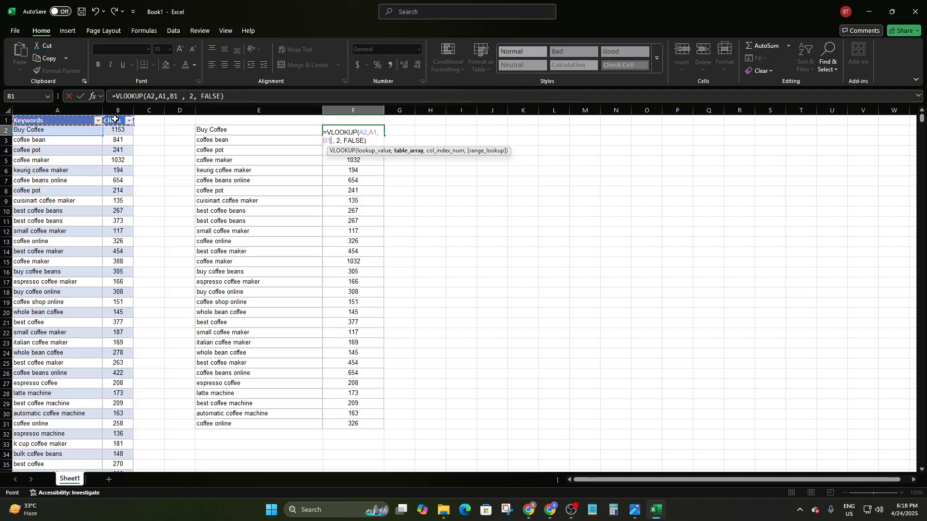
key(BackSpace)
key(BackSpace)
key(BackSpace)
key(BackSpace)
key(BackSpace)
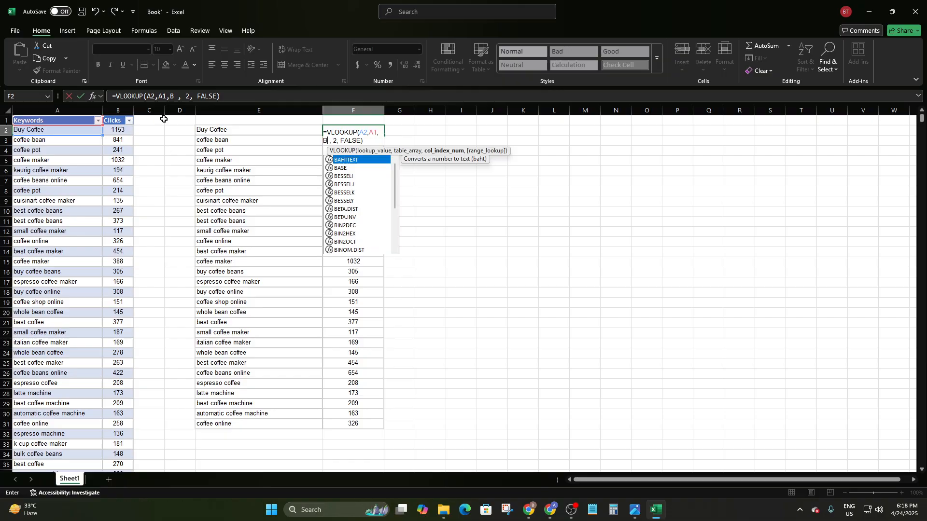
Try to pick the header range A1:B1 as F2's lookup range, and undo the edits to the VLOOKUP formula
drag(49, 125, 129, 121)
click(396, 134)
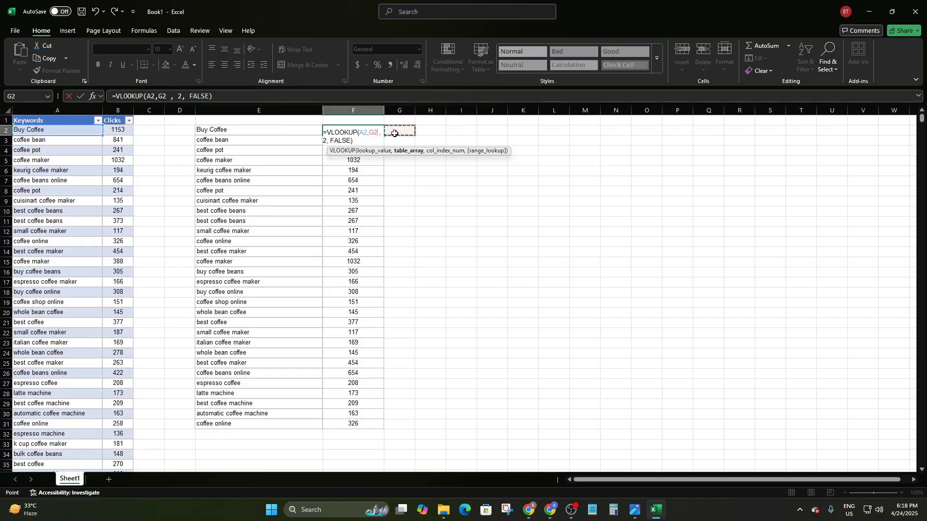
click(377, 131)
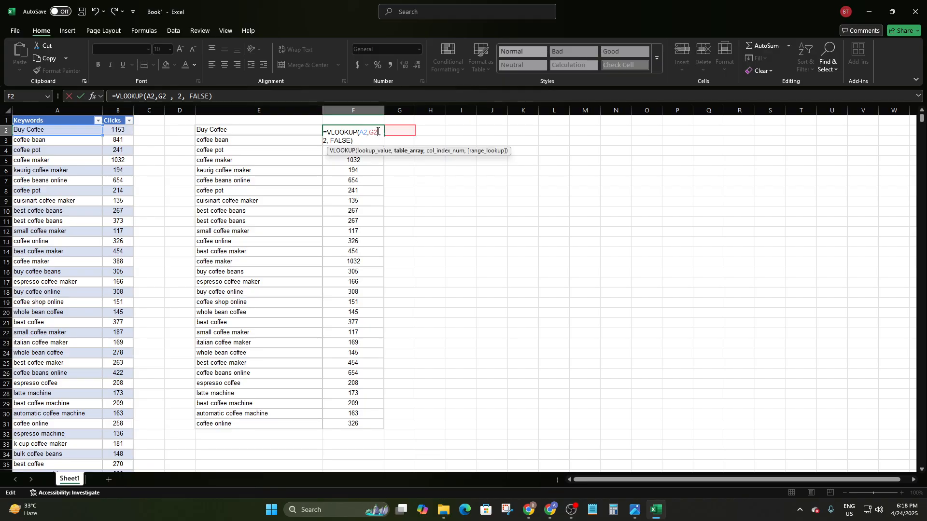
key(Return)
double_click(364, 131)
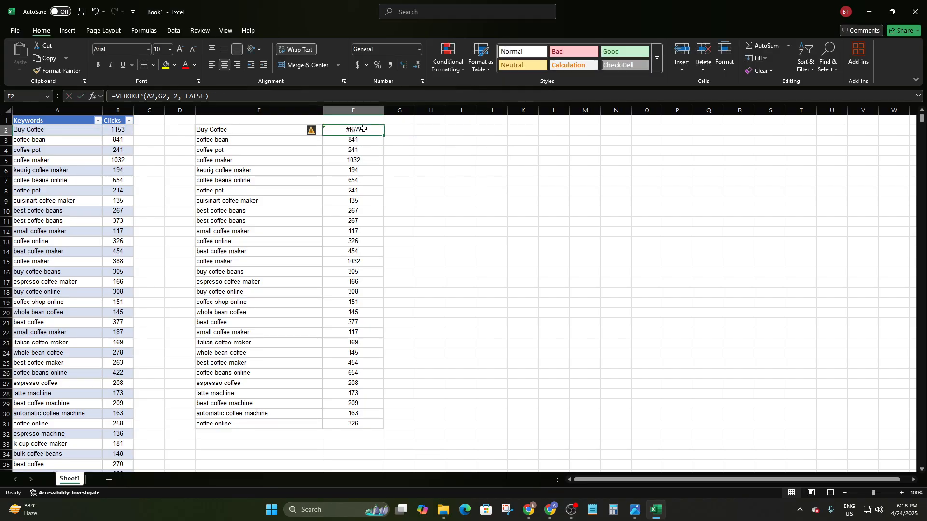
click(375, 133)
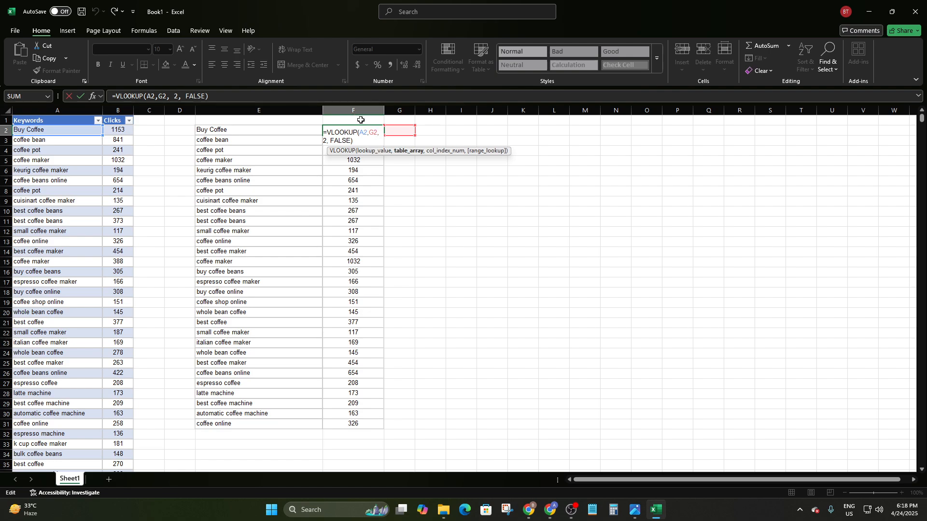
key(Escape)
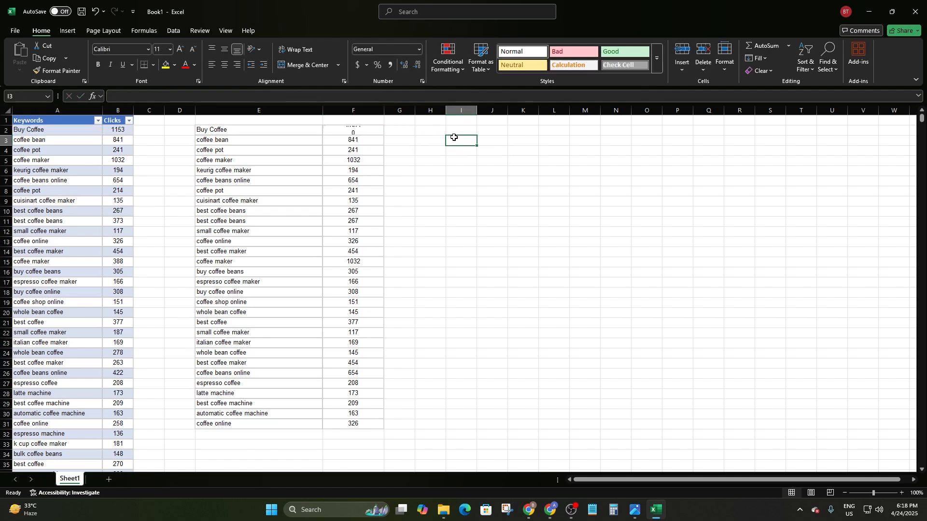
key(ctrl+z)
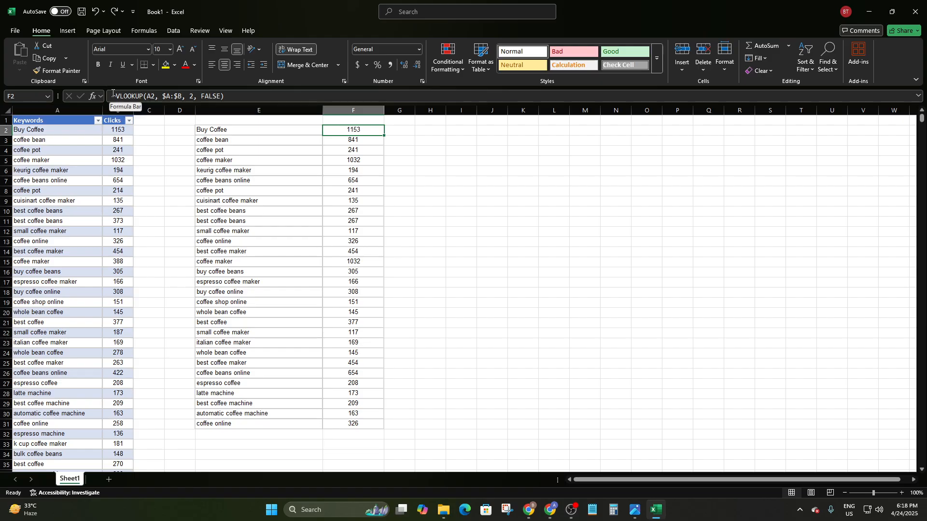
Move table cells A6:B8 to C7:D9 to compare column F's lookup results, and undo the move
click(425, 242)
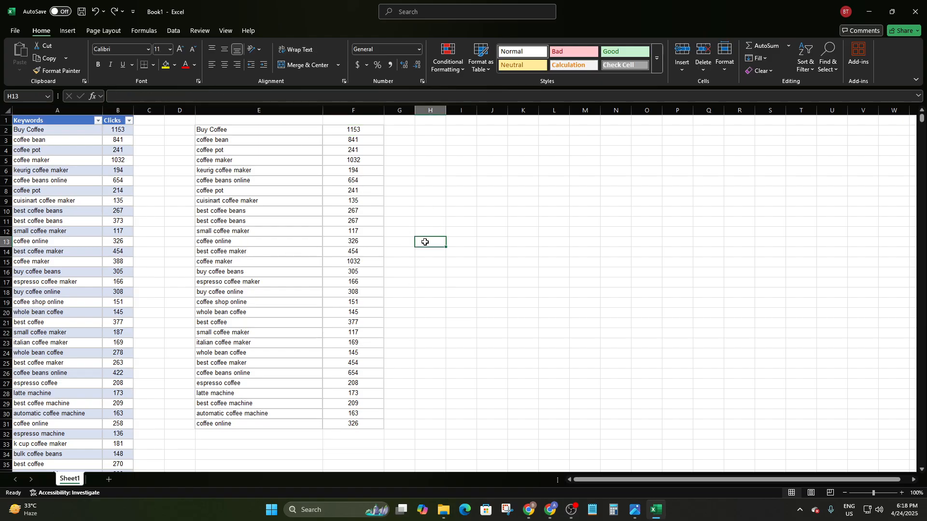
click(370, 130)
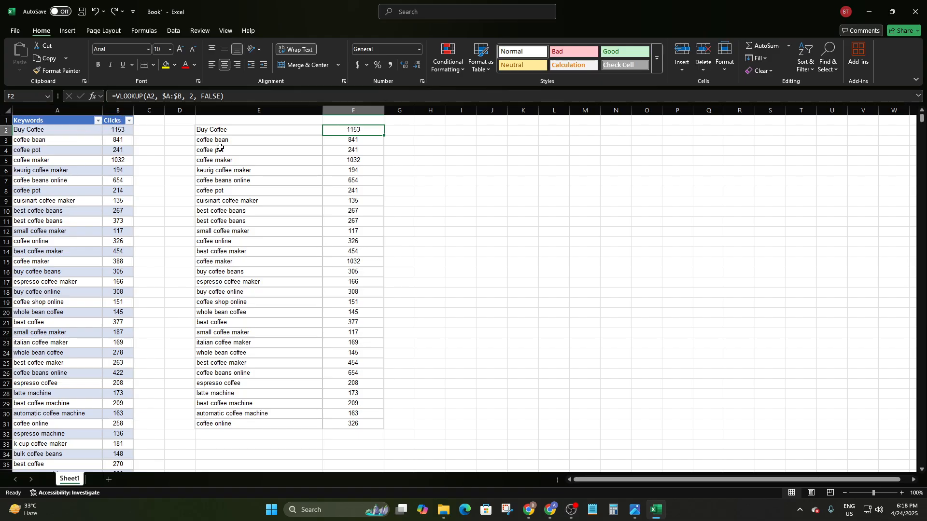
scroll(49, 181, down, 1)
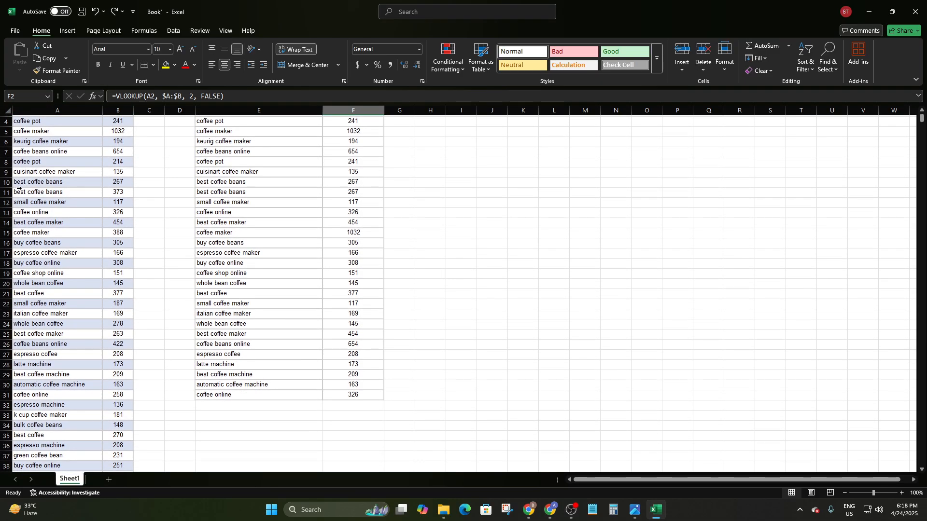
scroll(24, 192, down, 6)
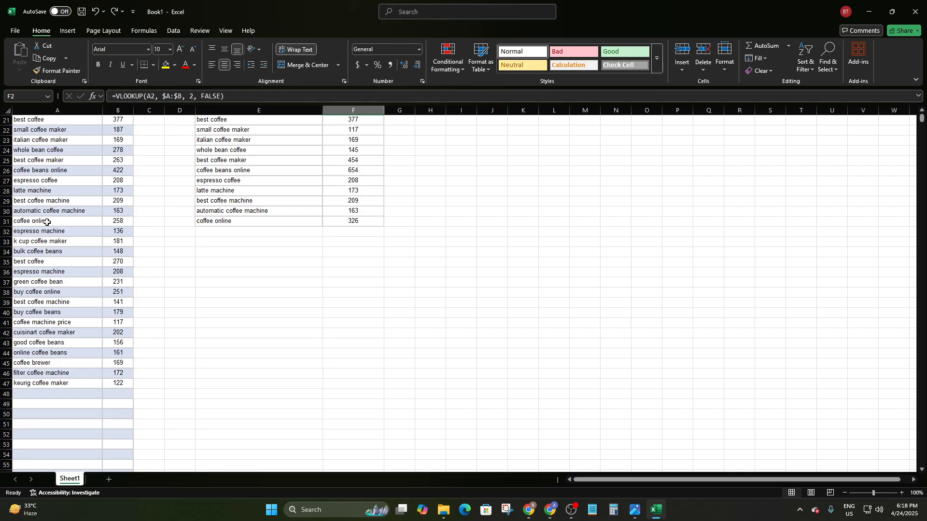
scroll(47, 222, up, 7)
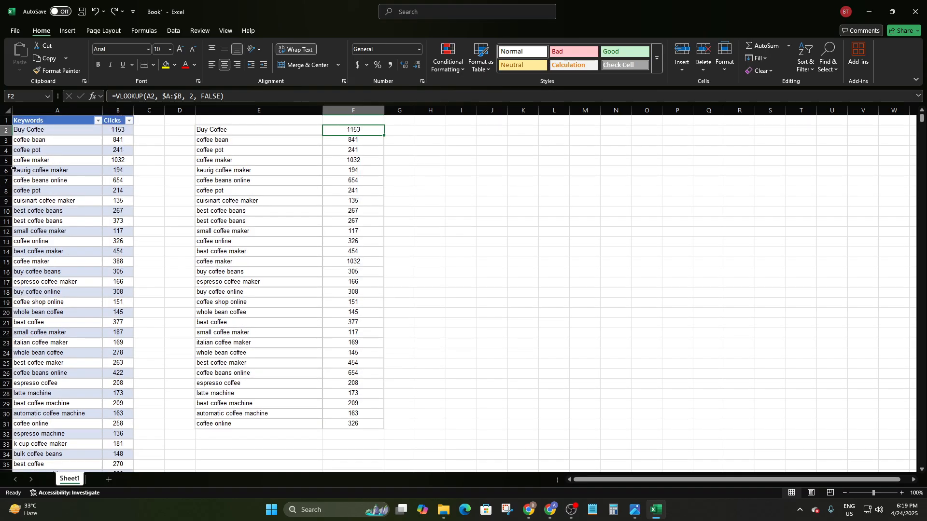
drag(14, 169, 52, 193)
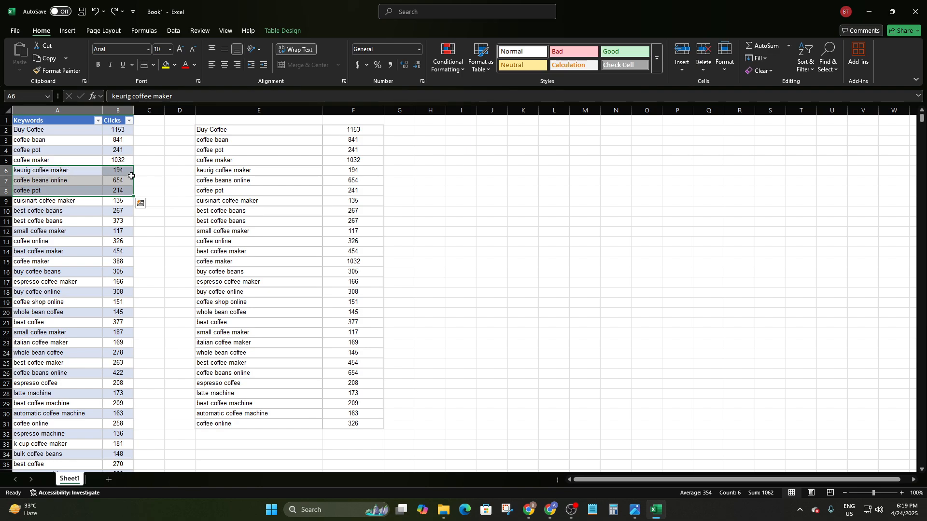
drag(133, 177, 174, 181)
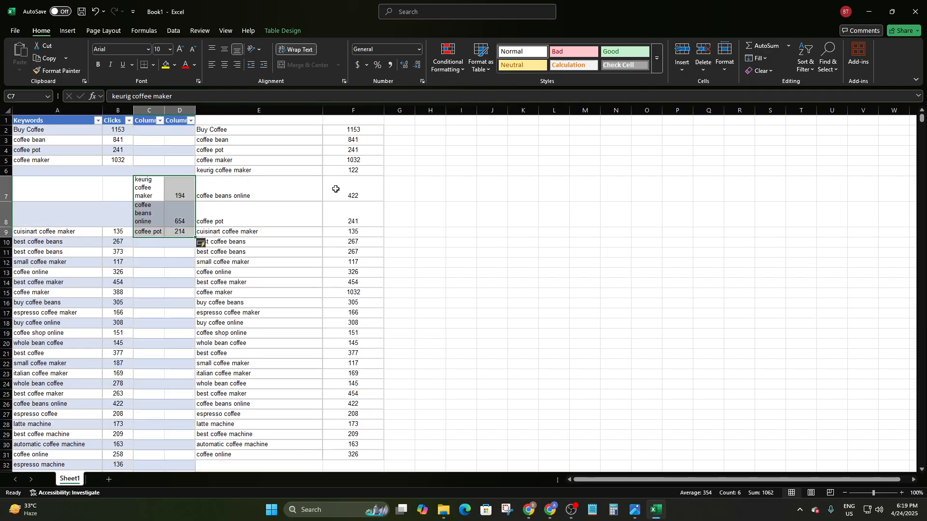
scroll(378, 314, down, 2)
scroll(379, 300, up, 2)
scroll(343, 258, down, 2)
scroll(381, 319, up, 2)
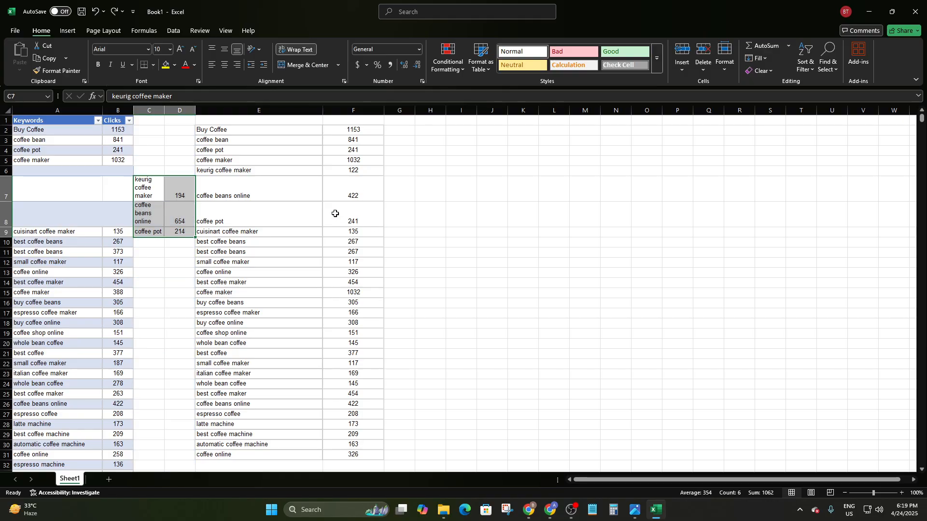
key(ctrl+z)
click(179, 171)
Examine the VLOOKUP formulas in several cells of column F, comparing their lookup cells and lookup range
click(344, 134)
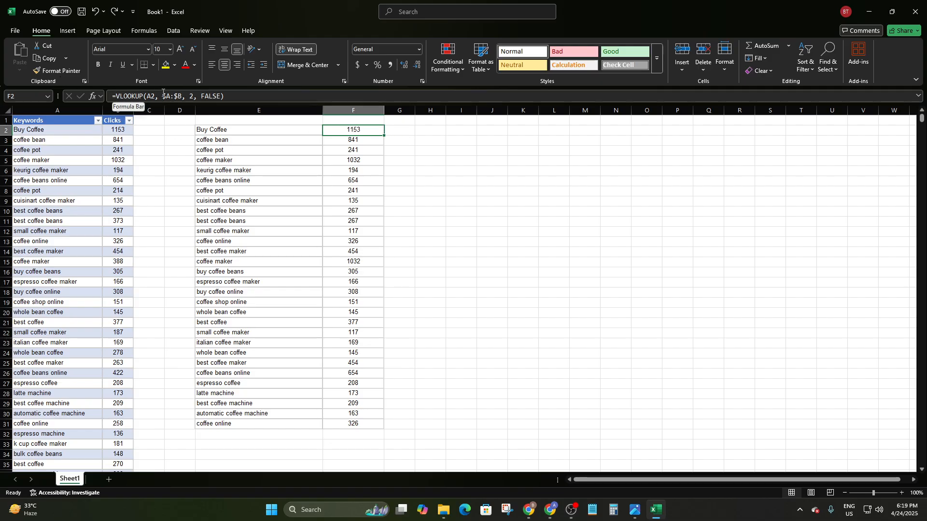
click(350, 143)
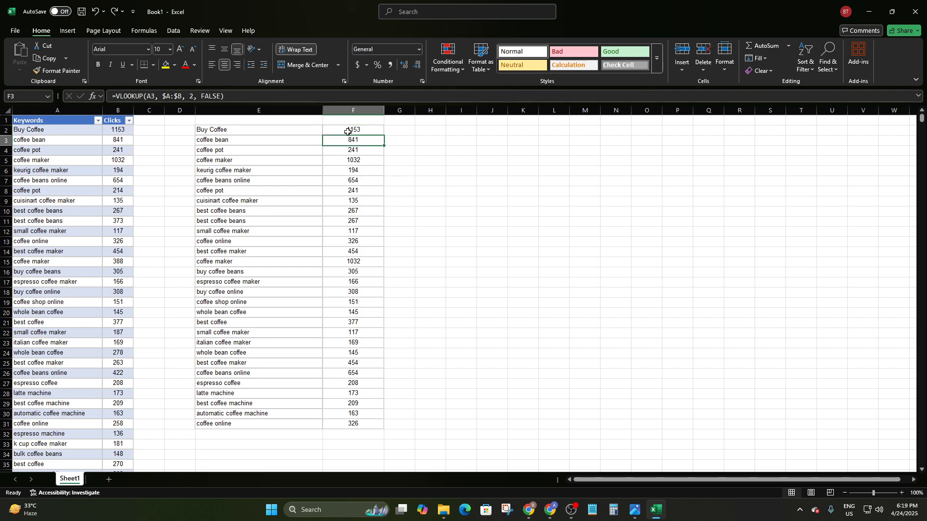
click(347, 131)
click(348, 149)
click(353, 171)
click(360, 190)
click(370, 201)
click(381, 242)
click(383, 282)
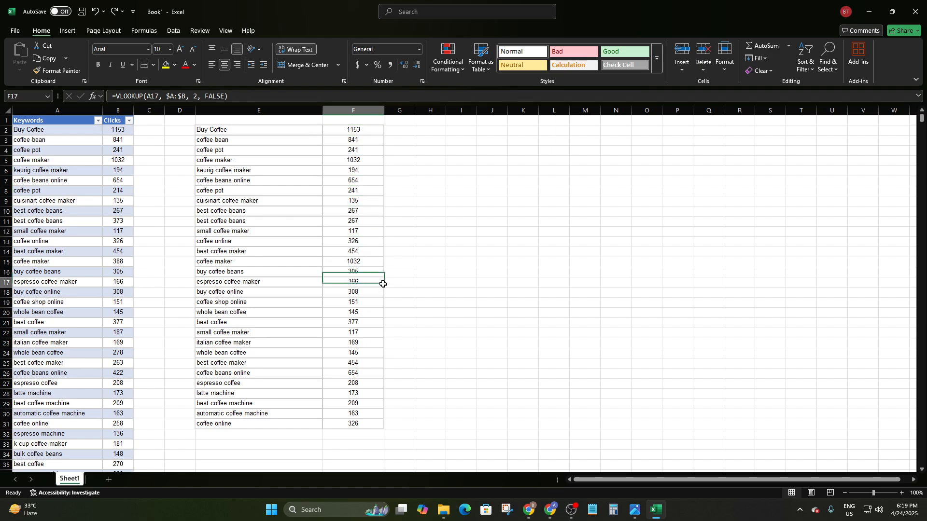
click(386, 301)
click(368, 279)
click(362, 252)
click(360, 242)
click(360, 221)
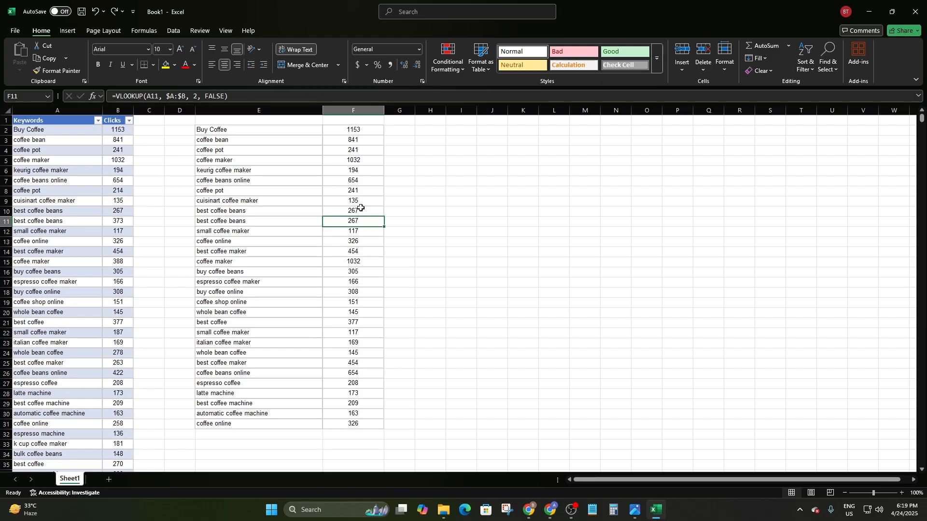
click(362, 191)
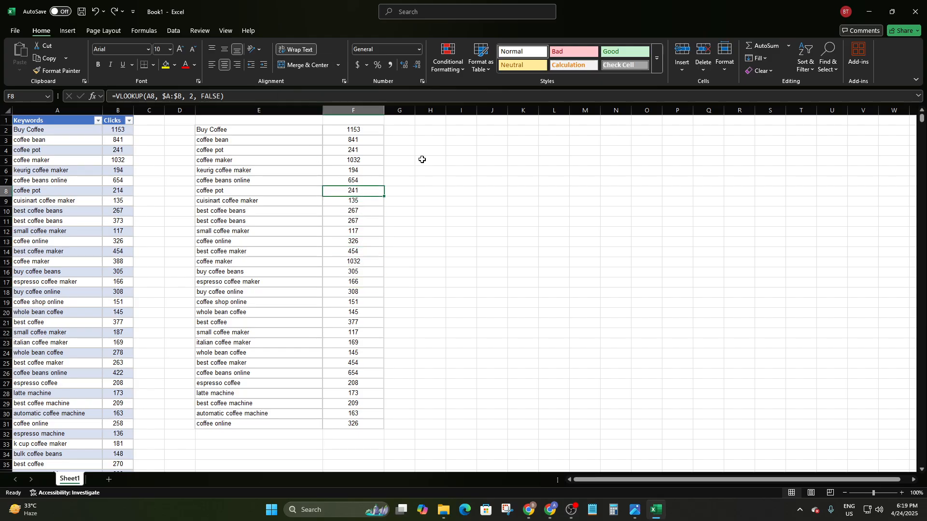
click(481, 223)
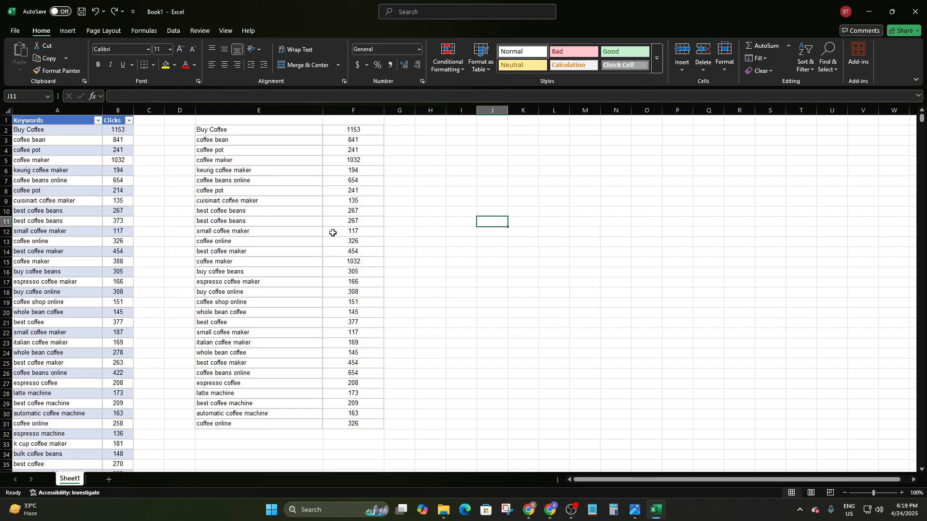
click(429, 212)
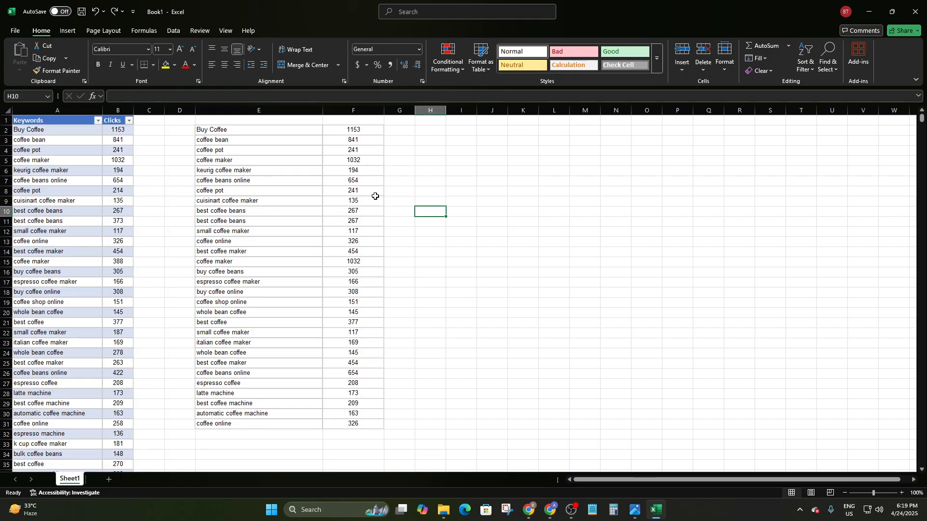